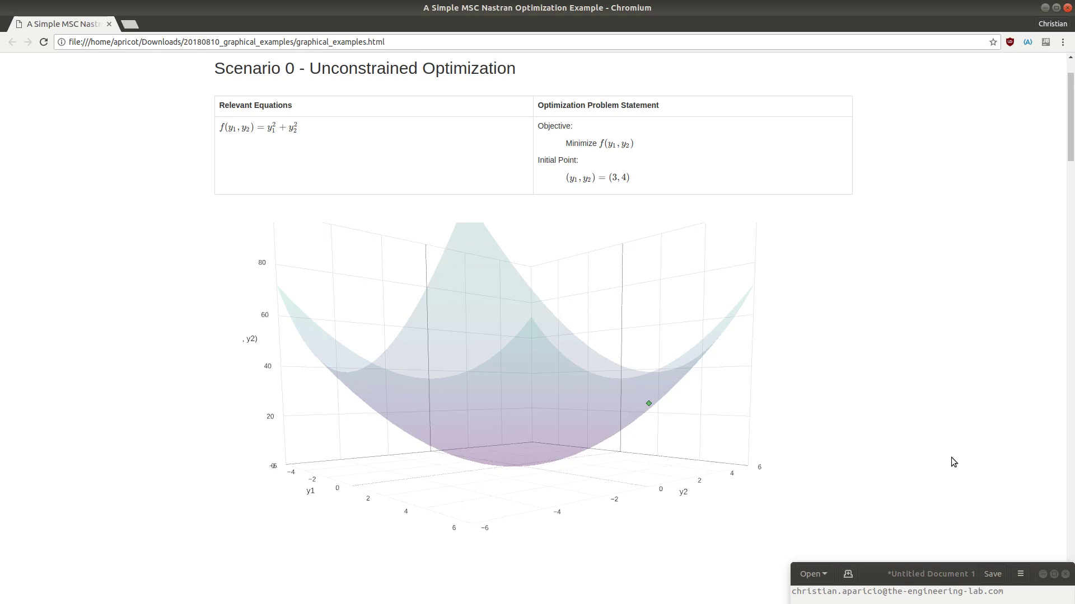
- Tidy the notes window, then orbit the Scenario 0 surface so y1 runs along the left
{"action": "left_click_drag", "start_coordinate": [1014, 594], "coordinate": [792, 589]}
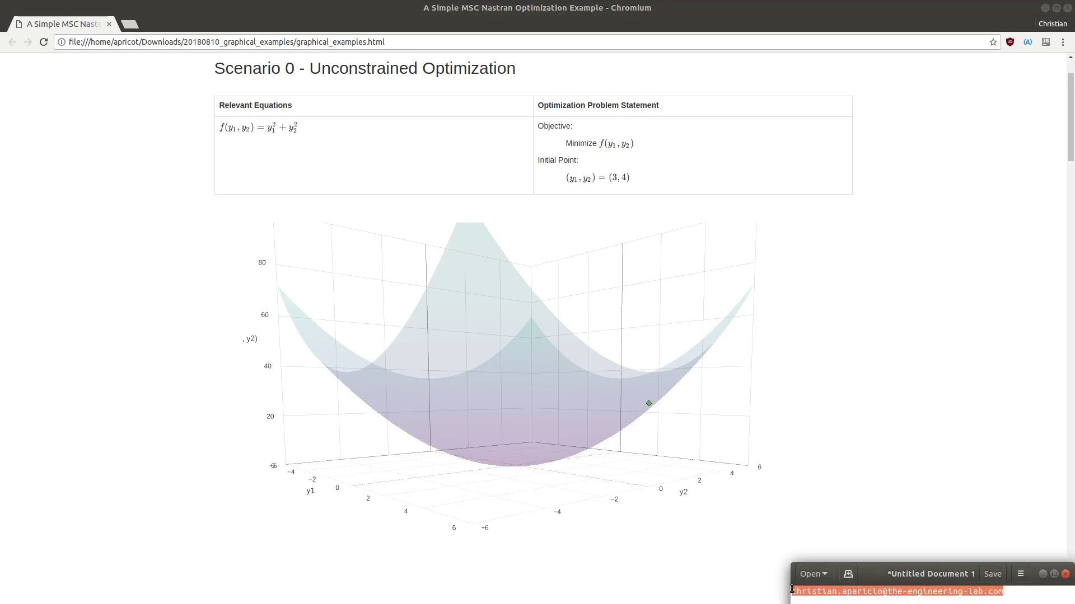
{"action": "left_click", "coordinate": [1018, 598]}
{"action": "mouse_move", "coordinate": [965, 575]}
{"action": "left_mouse_down"}
{"action": "mouse_move", "coordinate": [830, 364]}
{"action": "mouse_move", "coordinate": [611, 333]}
{"action": "mouse_move", "coordinate": [674, 307]}
{"action": "mouse_move", "coordinate": [488, 284]}
{"action": "mouse_move", "coordinate": [541, 266]}
{"action": "mouse_move", "coordinate": [662, 313]}
{"action": "mouse_move", "coordinate": [978, 539]}
{"action": "mouse_move", "coordinate": [961, 572]}
{"action": "left_mouse_up"}
{"action": "left_click", "coordinate": [947, 402]}
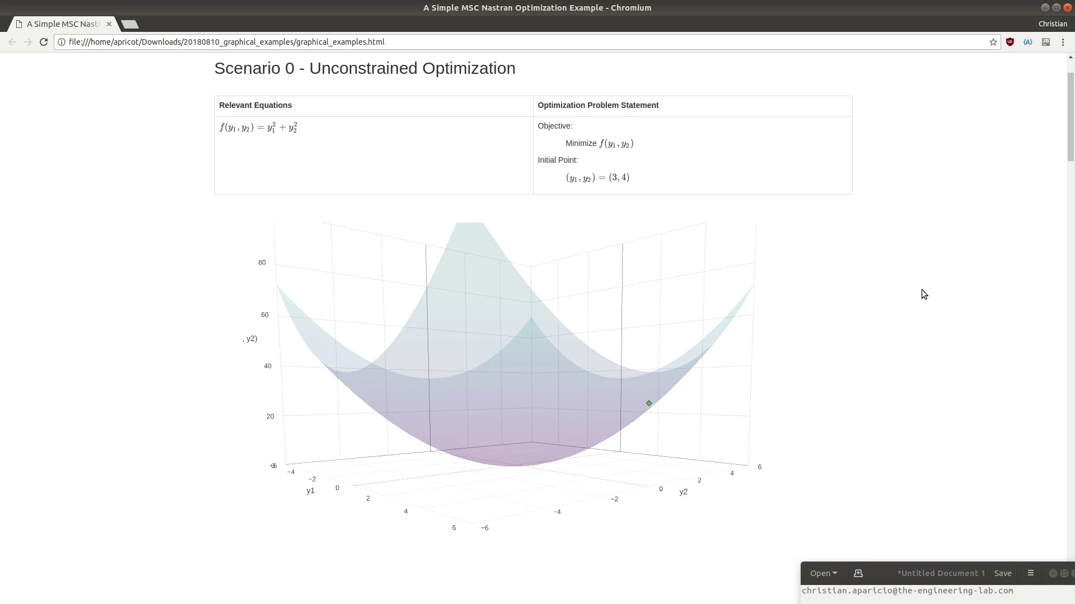
{"action": "left_click_drag", "start_coordinate": [700, 404], "coordinate": [647, 412]}
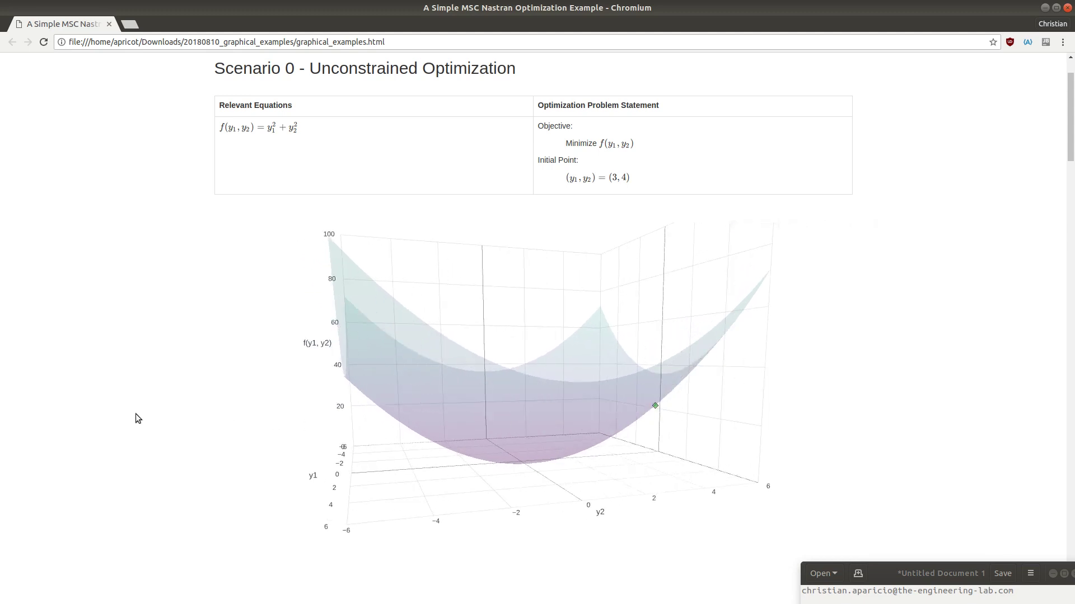
- Orbit the y1²+y2² surface to a higher angle with y1 in front, then minimize Chromium
{"action": "scroll", "coordinate": [136, 416], "scroll_direction": "down", "scroll_amount": 3}
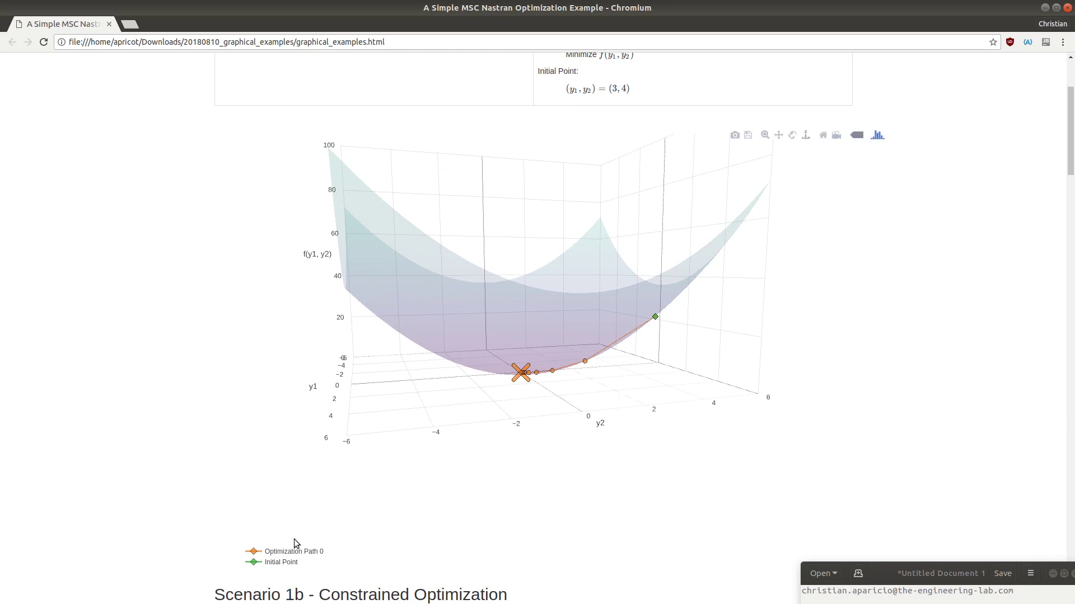
{"action": "scroll", "coordinate": [150, 451], "scroll_direction": "up", "scroll_amount": 3}
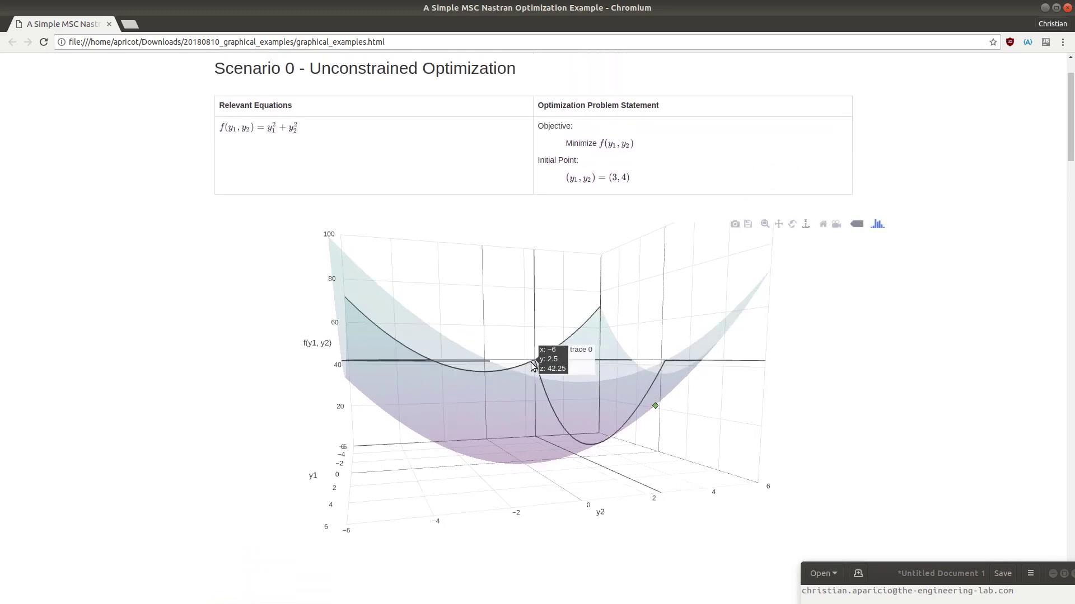
{"action": "left_click_drag", "start_coordinate": [556, 395], "coordinate": [364, 314]}
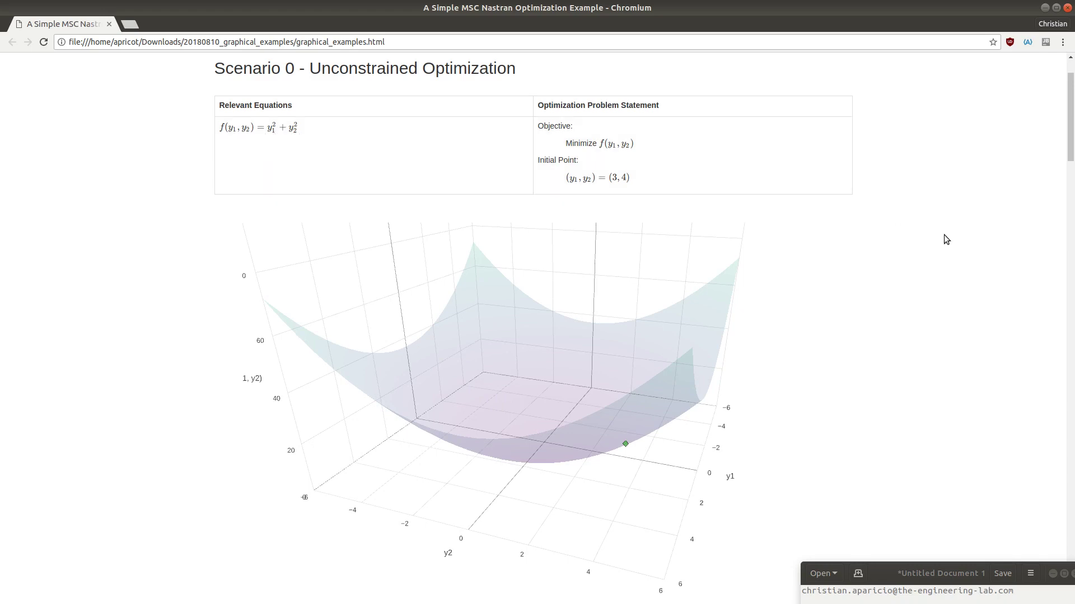
{"action": "left_click_drag", "start_coordinate": [672, 467], "coordinate": [624, 412]}
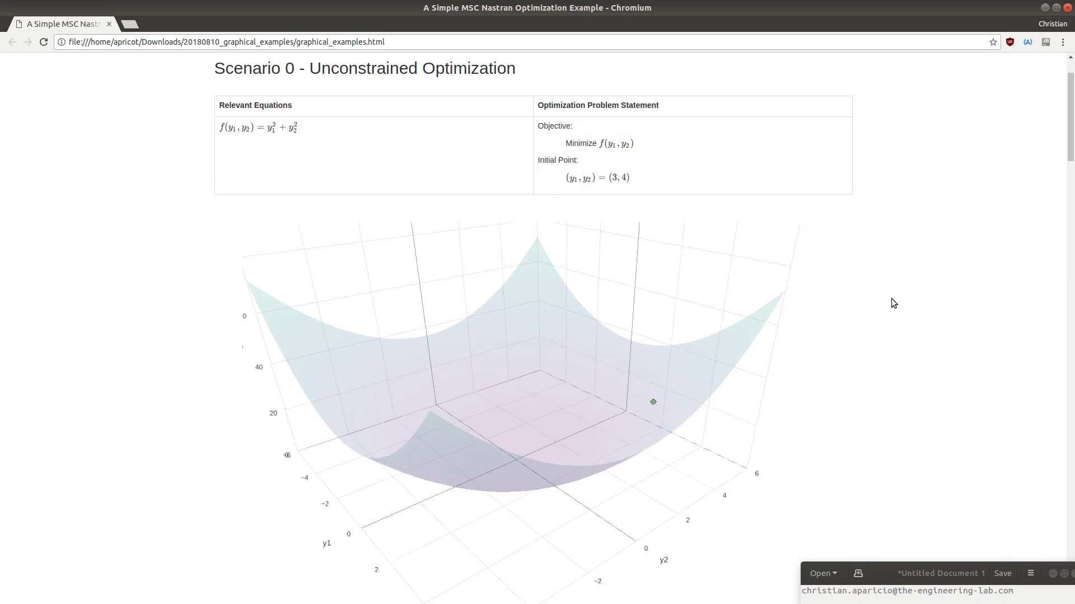
{"action": "mouse_move", "coordinate": [854, 400]}
{"action": "left_mouse_down"}
{"action": "mouse_move", "coordinate": [645, 439]}
{"action": "mouse_move", "coordinate": [615, 412]}
{"action": "mouse_move", "coordinate": [610, 380]}
{"action": "mouse_move", "coordinate": [551, 391]}
{"action": "mouse_move", "coordinate": [620, 401]}
{"action": "mouse_move", "coordinate": [553, 392]}
{"action": "mouse_move", "coordinate": [527, 381]}
{"action": "mouse_move", "coordinate": [530, 366]}
{"action": "left_mouse_up"}
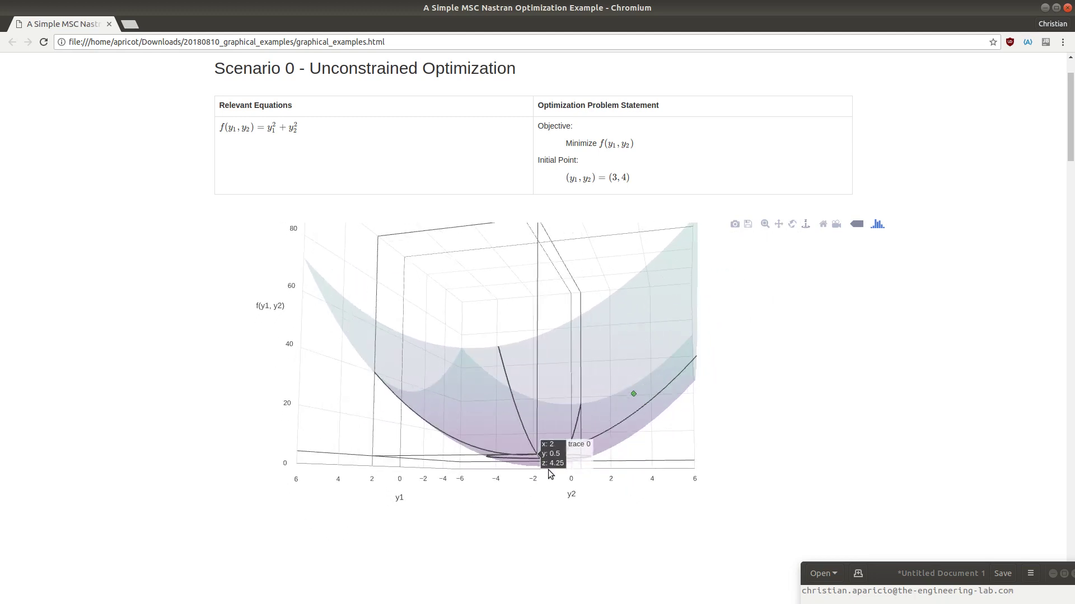
{"action": "left_click_drag", "start_coordinate": [519, 284], "coordinate": [597, 370]}
{"action": "left_click", "coordinate": [1042, 8]}
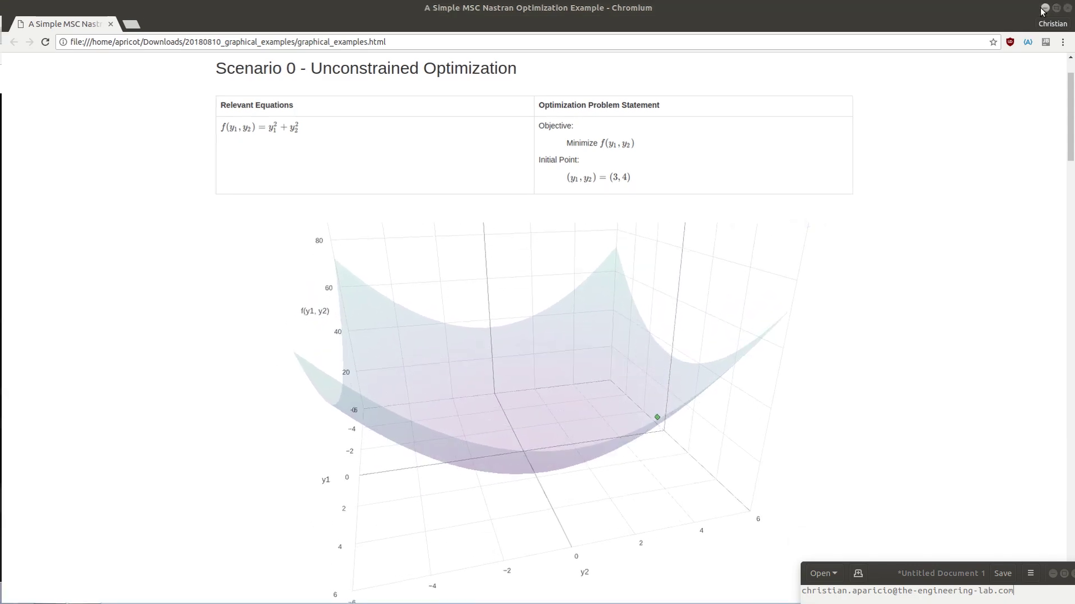
- In the VM, look over the Unconstrained Optimization video tab, then return to the web app home
{"action": "left_click", "coordinate": [258, 164]}
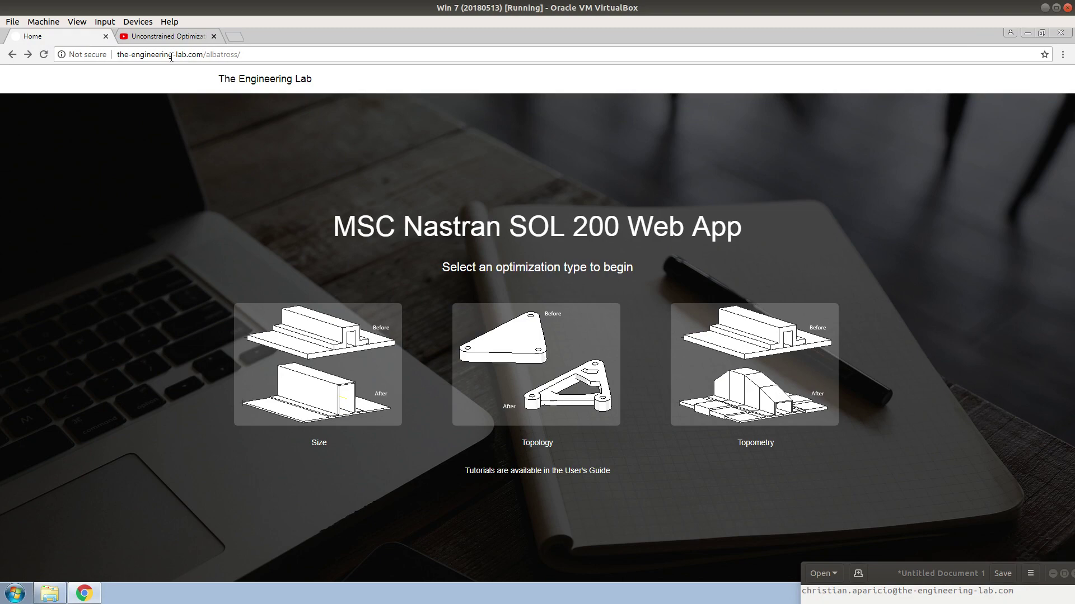
{"action": "left_click", "coordinate": [168, 38]}
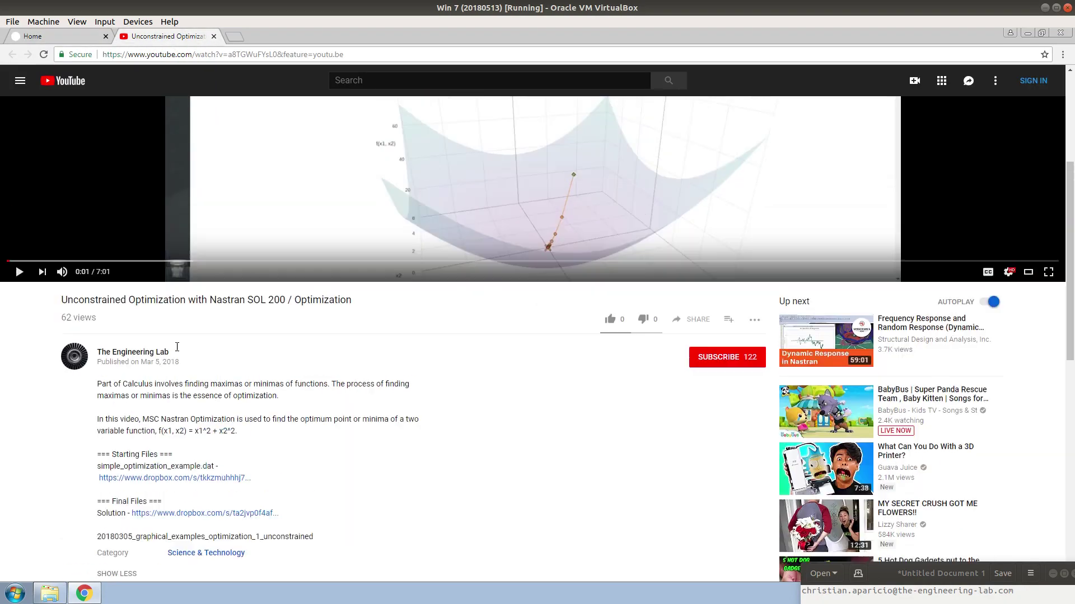
{"action": "scroll", "coordinate": [248, 550], "scroll_direction": "down", "scroll_amount": 3}
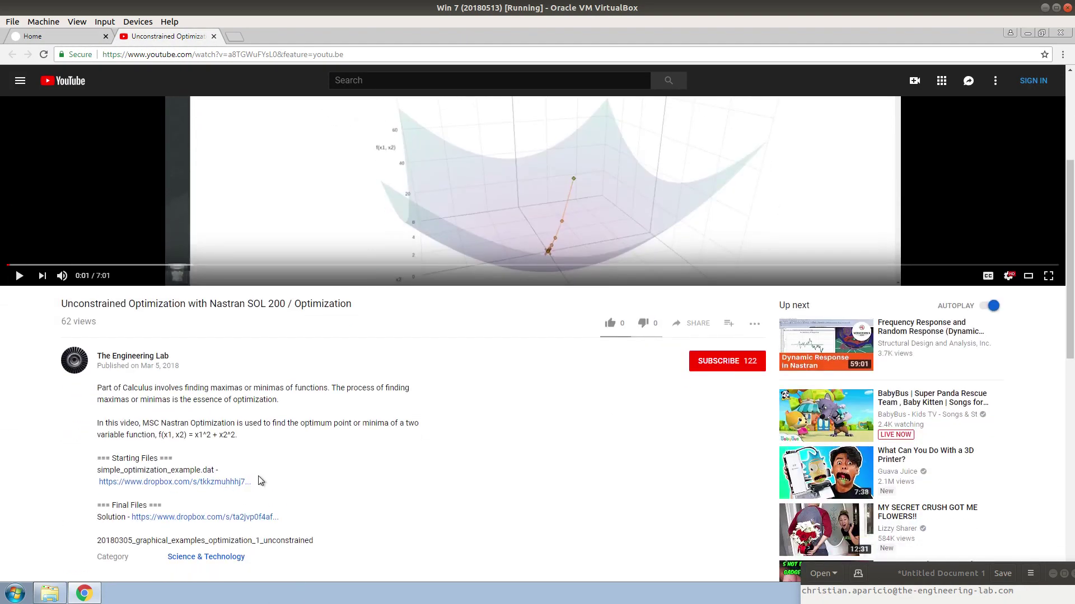
{"action": "left_click", "coordinate": [89, 37]}
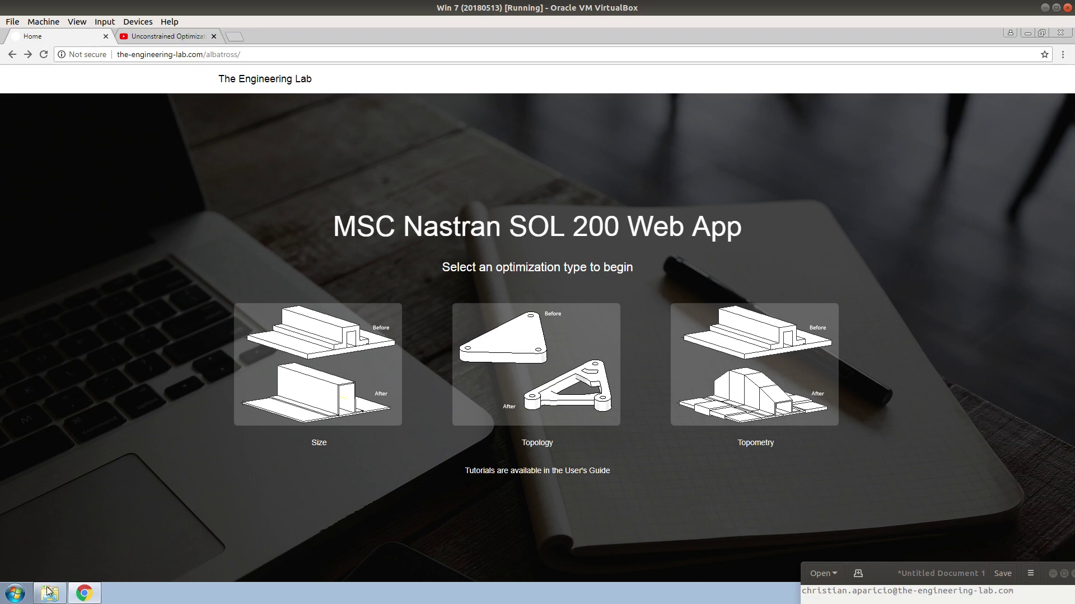
- Open the Downloads folder behind the browser and switch the VM to full screen
{"action": "left_click", "coordinate": [50, 592]}
{"action": "left_click", "coordinate": [179, 154]}
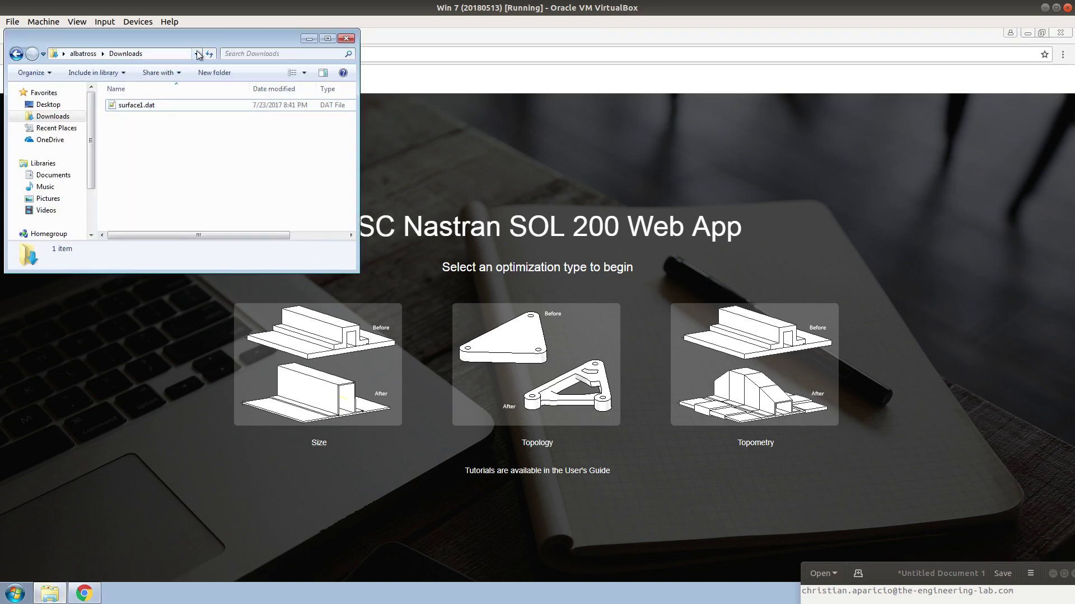
{"action": "left_click_drag", "start_coordinate": [193, 38], "coordinate": [556, 221]}
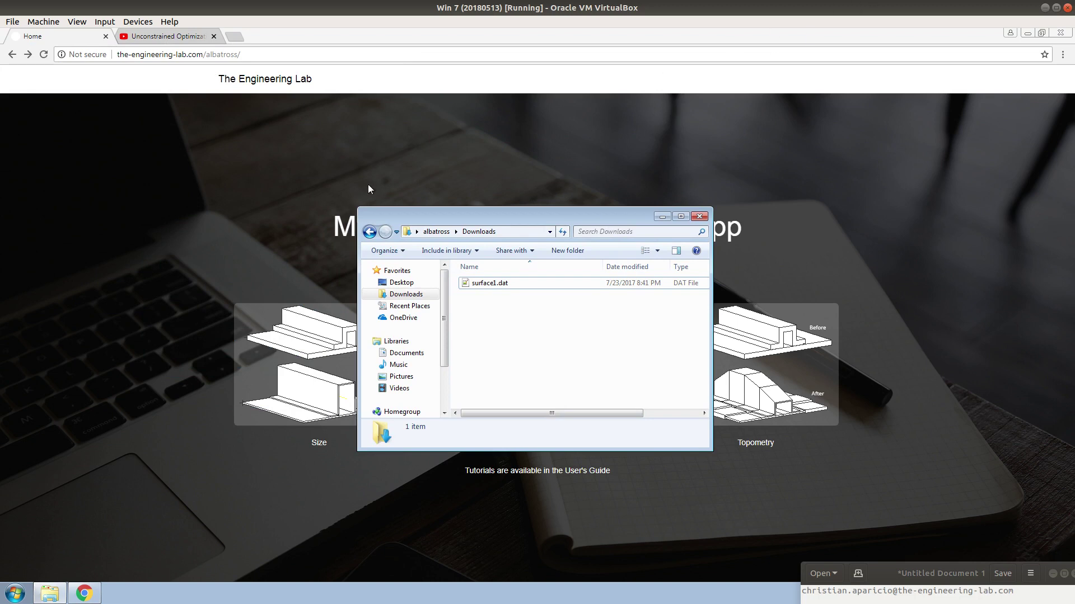
{"action": "left_click", "coordinate": [369, 169]}
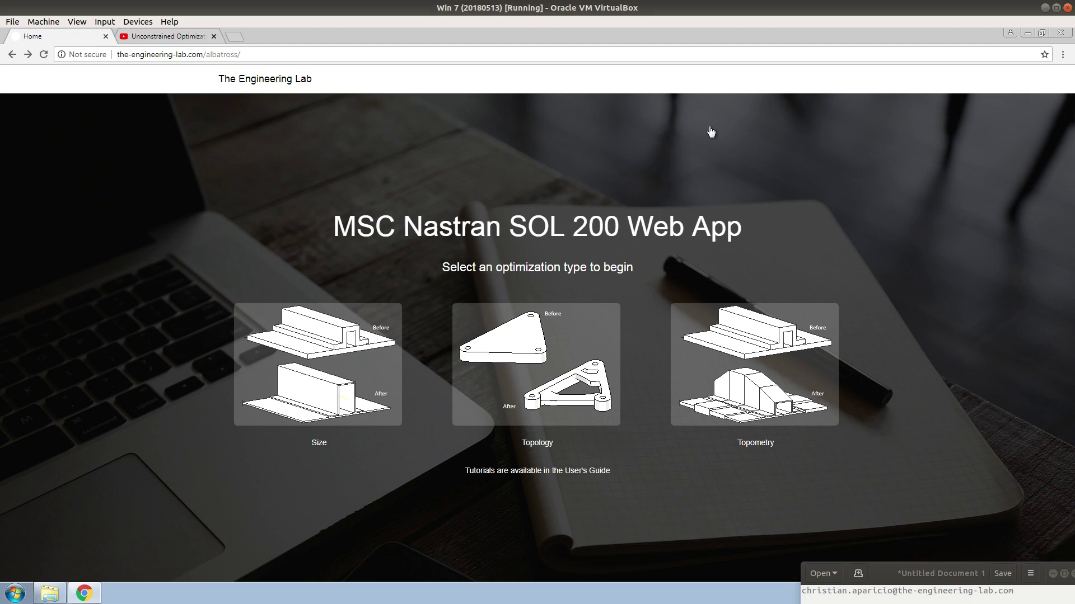
{"action": "key", "text": "Control_R+f"}
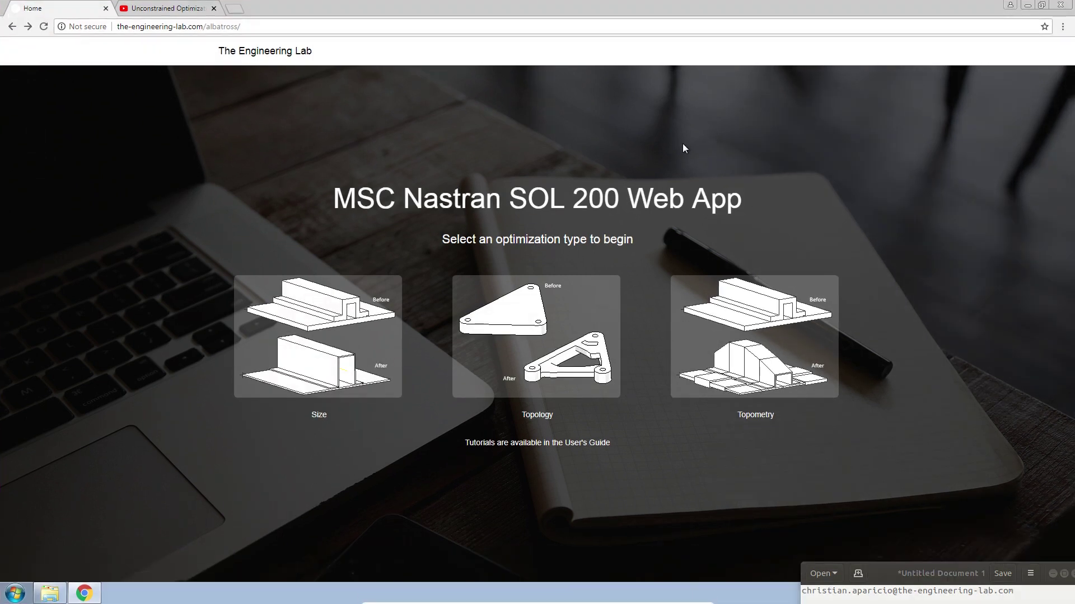
- Start a Size optimization setup in the SOL 200 Web App
{"action": "left_click", "coordinate": [283, 338]}
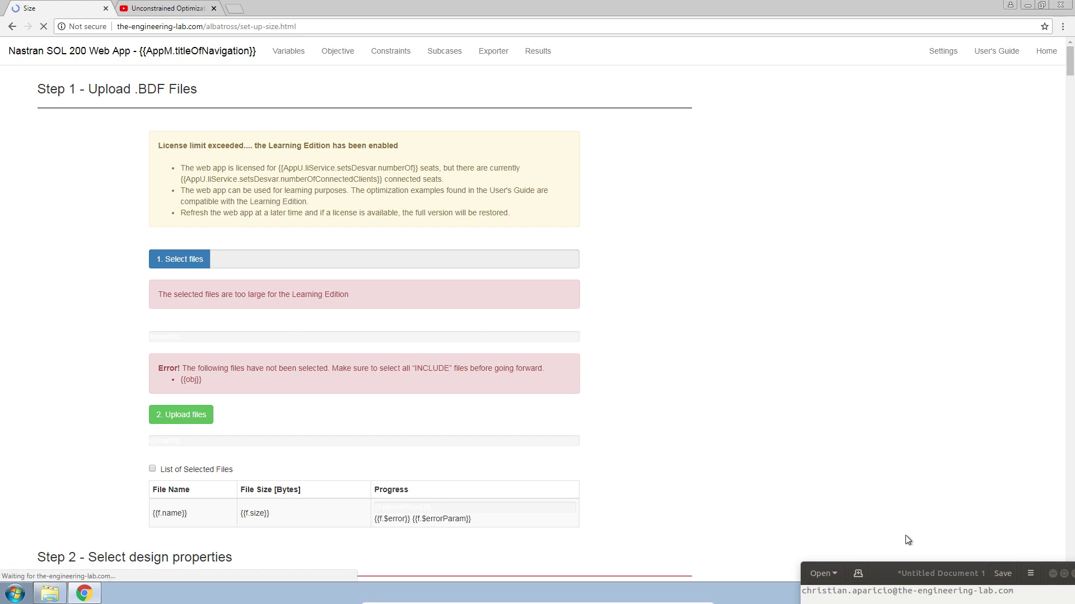
{"action": "mouse_move", "coordinate": [922, 571]}
{"action": "left_mouse_down"}
{"action": "mouse_move", "coordinate": [638, 432]}
{"action": "mouse_move", "coordinate": [445, 245]}
{"action": "mouse_move", "coordinate": [486, 231]}
{"action": "mouse_move", "coordinate": [910, 552]}
{"action": "mouse_move", "coordinate": [924, 578]}
{"action": "left_mouse_up"}
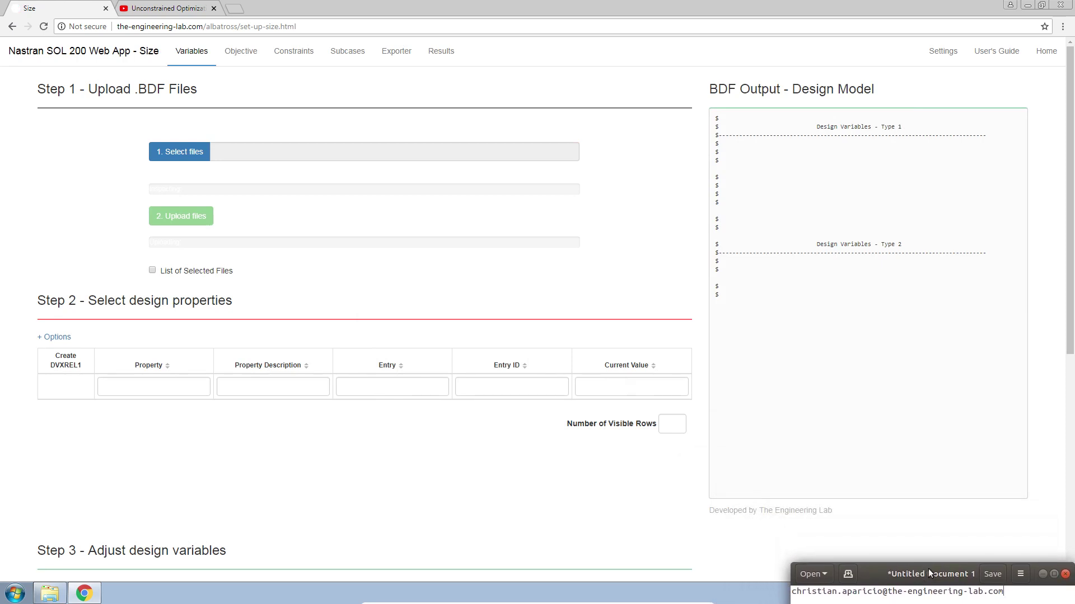
{"action": "left_click", "coordinate": [853, 379]}
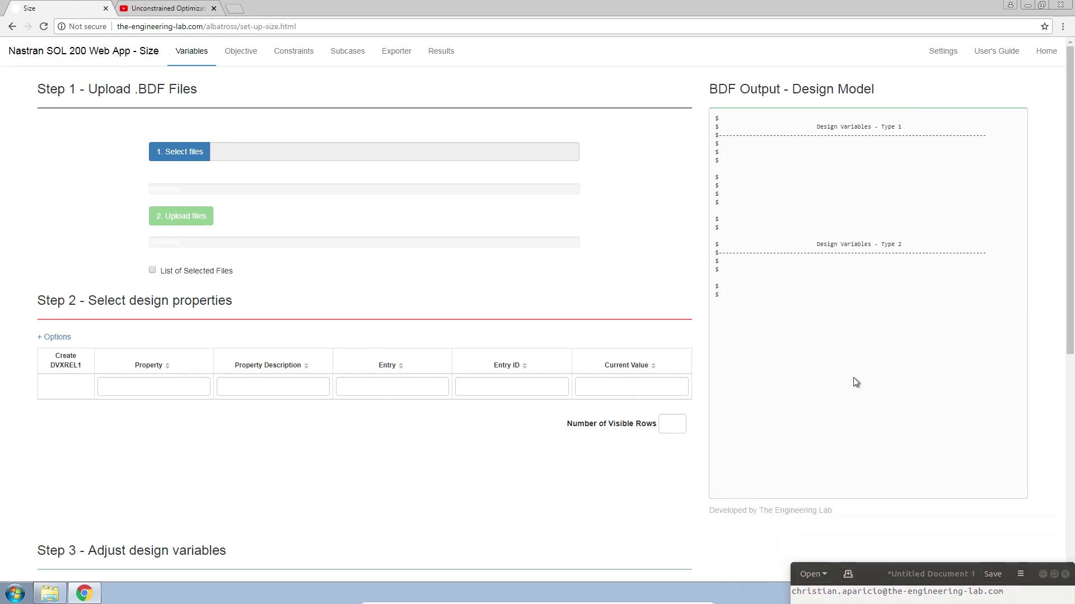
- Upload surface1.dat from Downloads, listing its five properties, then return to the host plot
{"action": "left_click", "coordinate": [183, 151]}
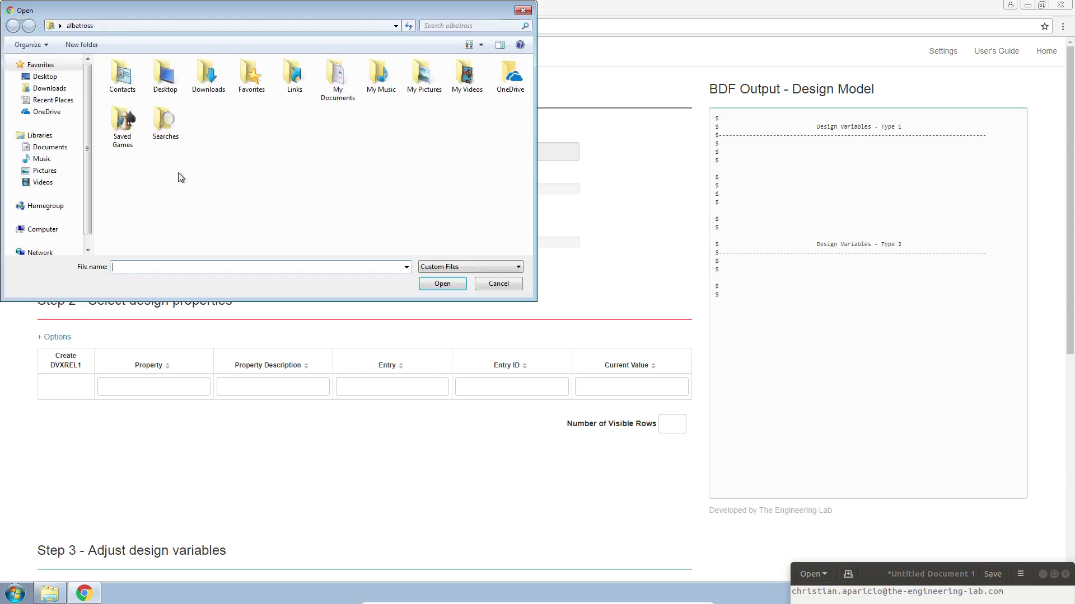
{"action": "left_click", "coordinate": [65, 91]}
{"action": "left_click", "coordinate": [134, 78]}
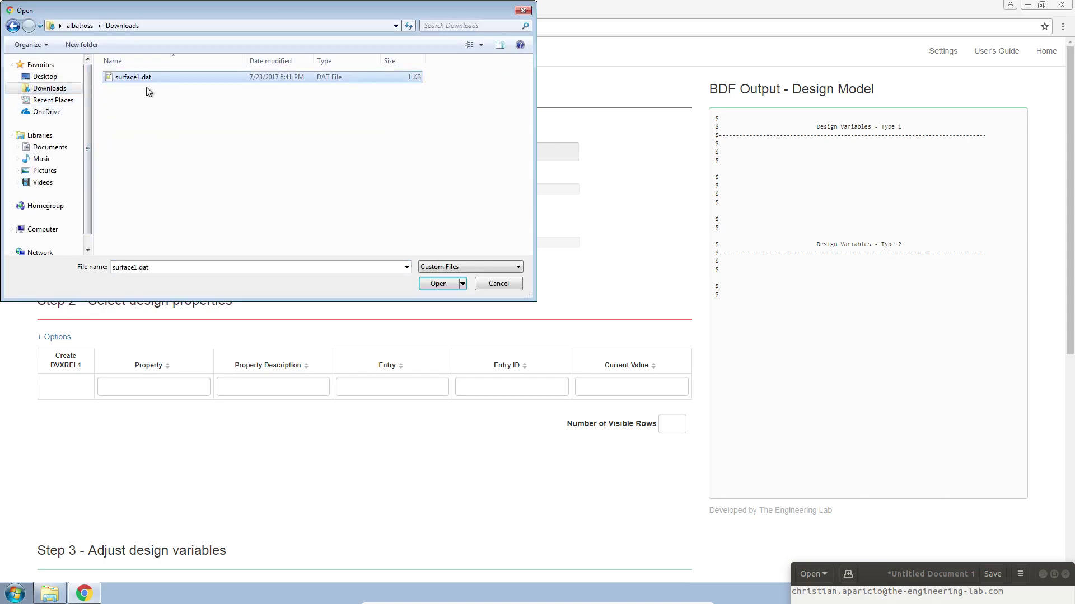
{"action": "double_click", "coordinate": [146, 85]}
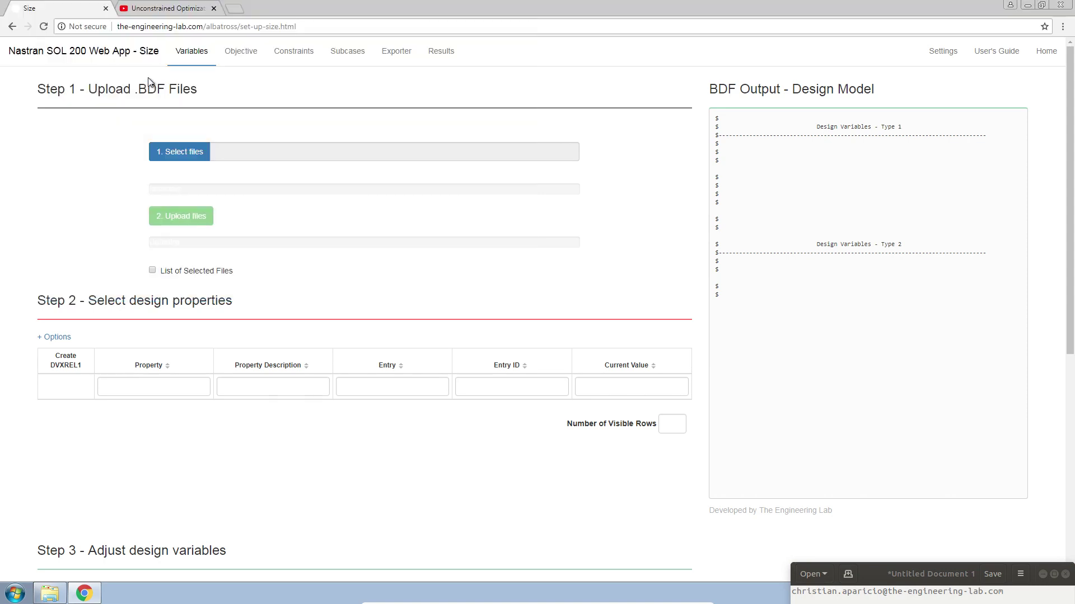
{"action": "left_click", "coordinate": [170, 219]}
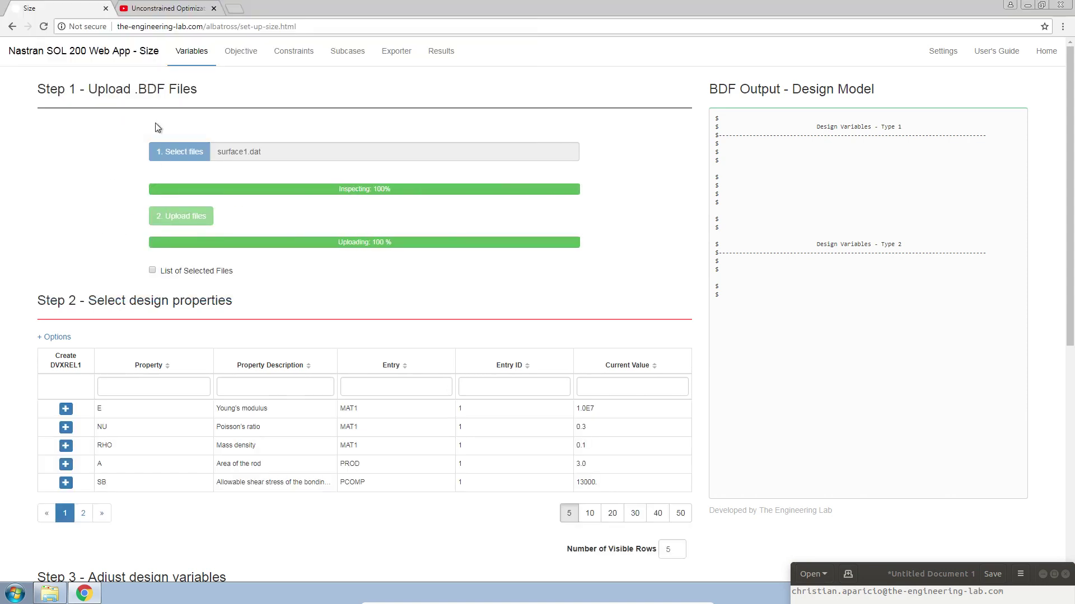
{"action": "key", "text": "alt+Tab"}
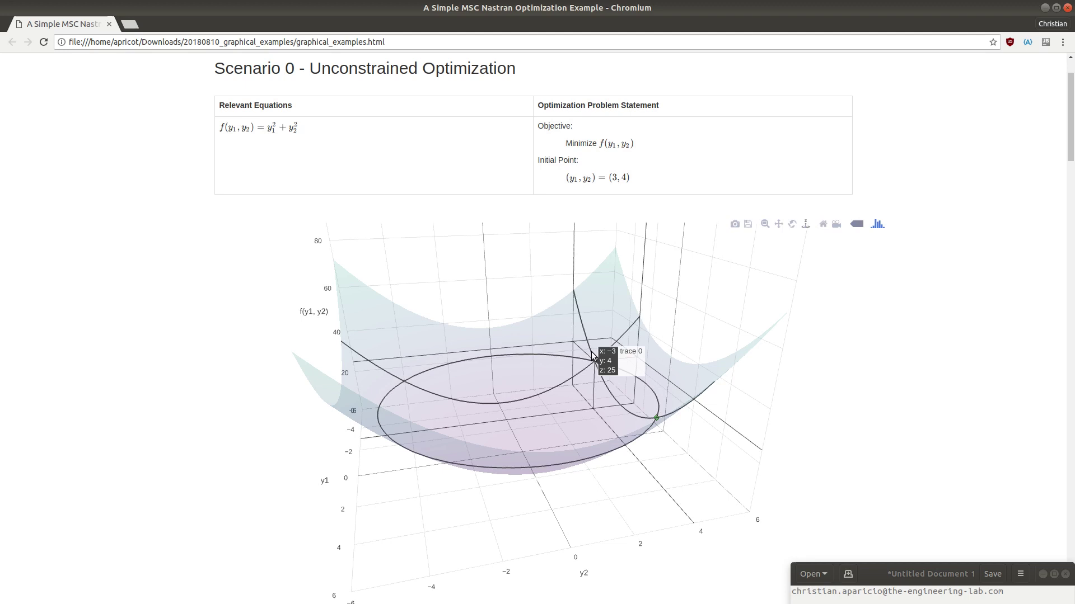
- Show the Optimization Path 0 trace and orbit along it, then minimize the plot window
{"action": "left_click_drag", "start_coordinate": [596, 358], "coordinate": [579, 297]}
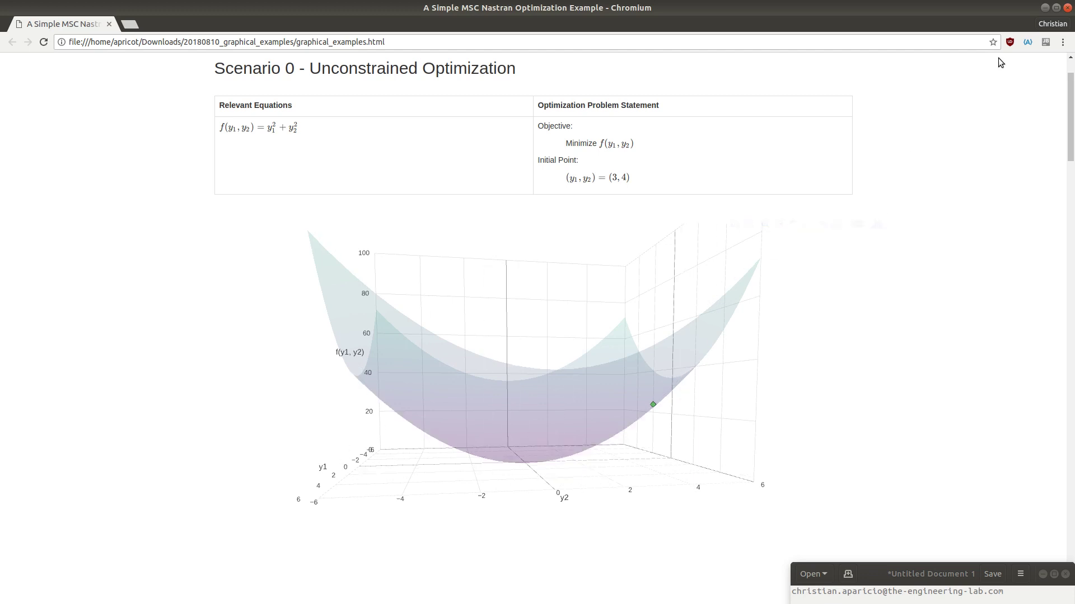
{"action": "scroll", "coordinate": [94, 228], "scroll_direction": "down", "scroll_amount": 2}
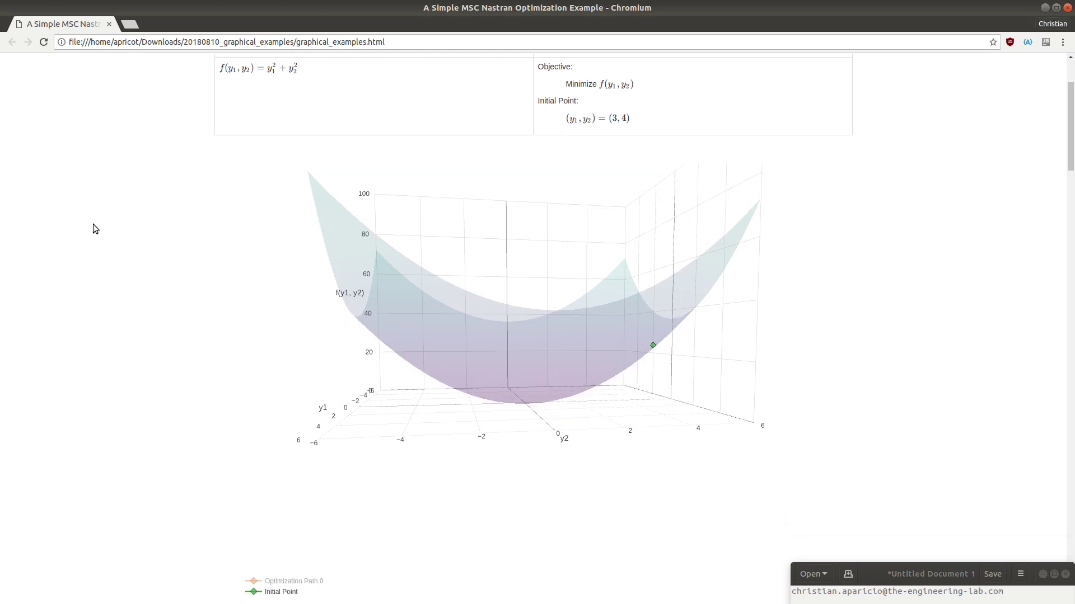
{"action": "left_click", "coordinate": [267, 583]}
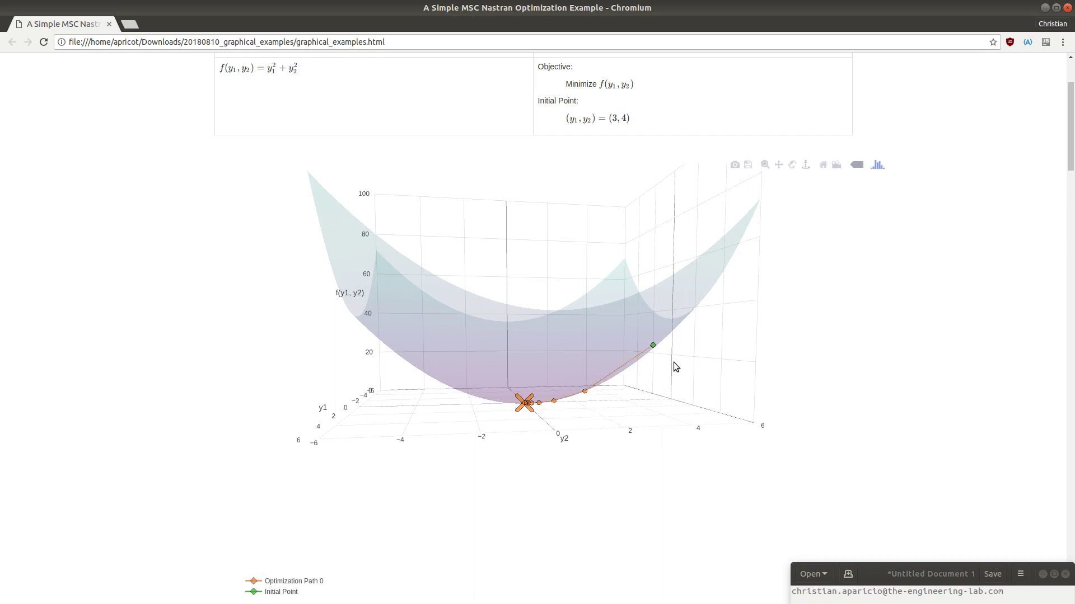
{"action": "mouse_move", "coordinate": [673, 362]}
{"action": "left_mouse_down"}
{"action": "mouse_move", "coordinate": [716, 441]}
{"action": "mouse_move", "coordinate": [637, 361]}
{"action": "left_mouse_up"}
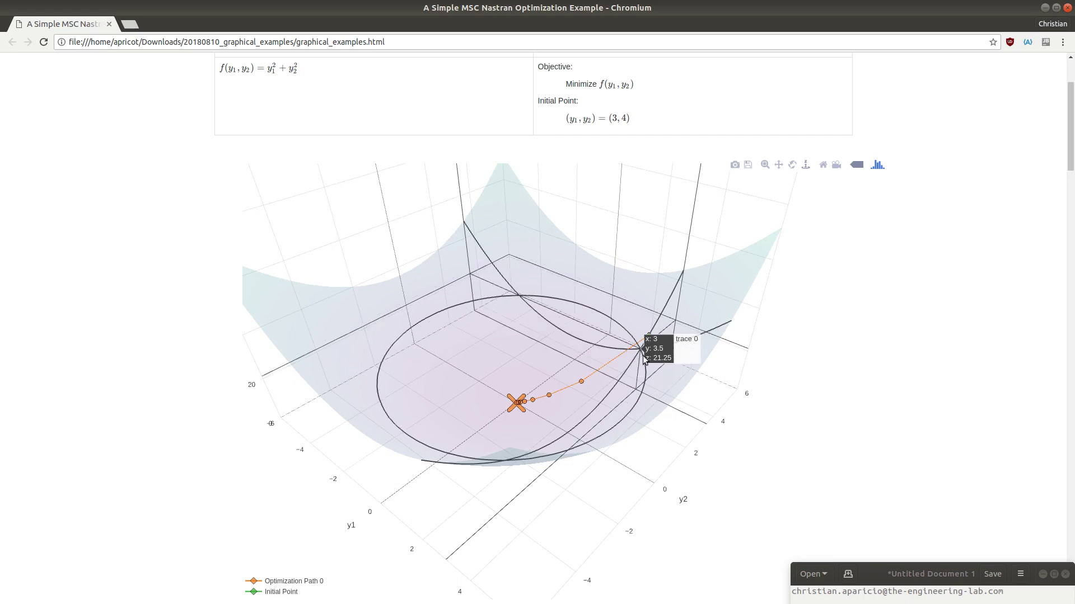
{"action": "left_click_drag", "start_coordinate": [638, 359], "coordinate": [519, 392]}
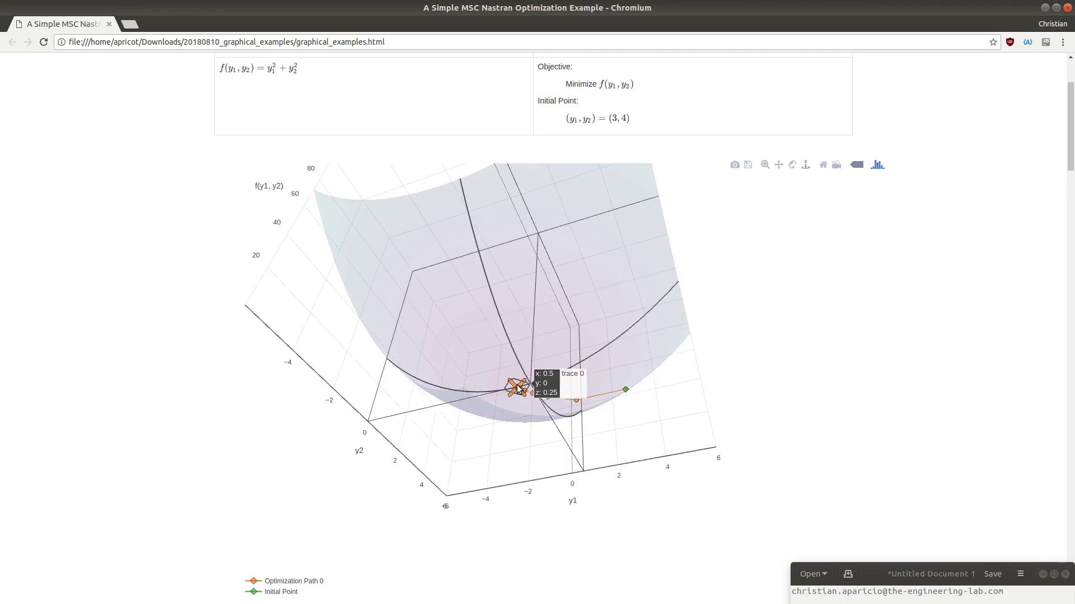
{"action": "scroll", "coordinate": [512, 397], "scroll_direction": "up", "scroll_amount": 3}
{"action": "scroll", "coordinate": [509, 400], "scroll_direction": "up", "scroll_amount": 5}
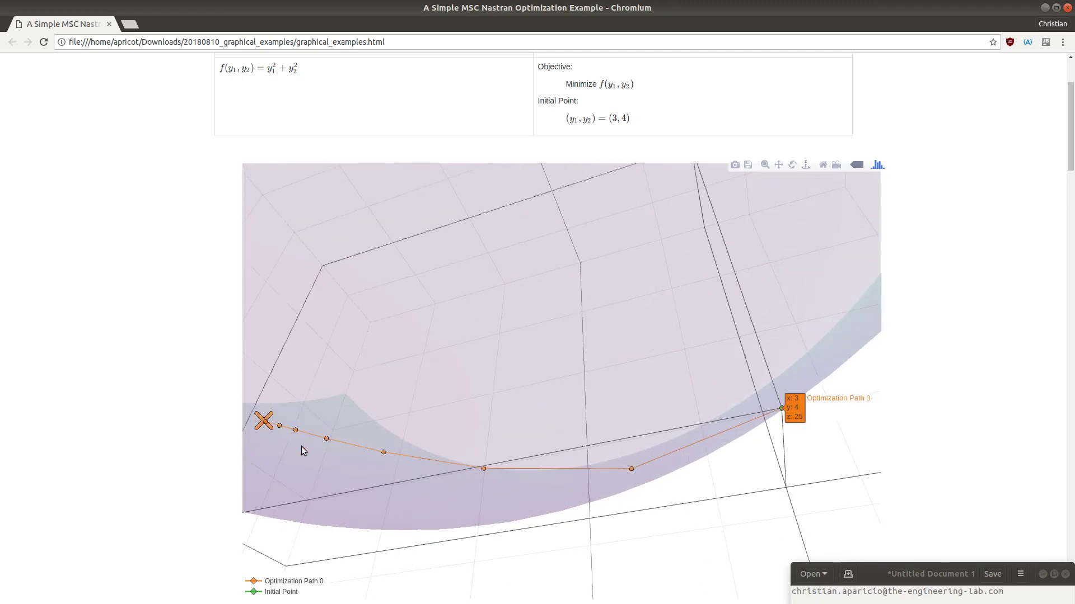
{"action": "mouse_move", "coordinate": [300, 447]}
{"action": "left_mouse_down"}
{"action": "mouse_move", "coordinate": [466, 484]}
{"action": "mouse_move", "coordinate": [626, 475]}
{"action": "mouse_move", "coordinate": [625, 459]}
{"action": "left_mouse_up"}
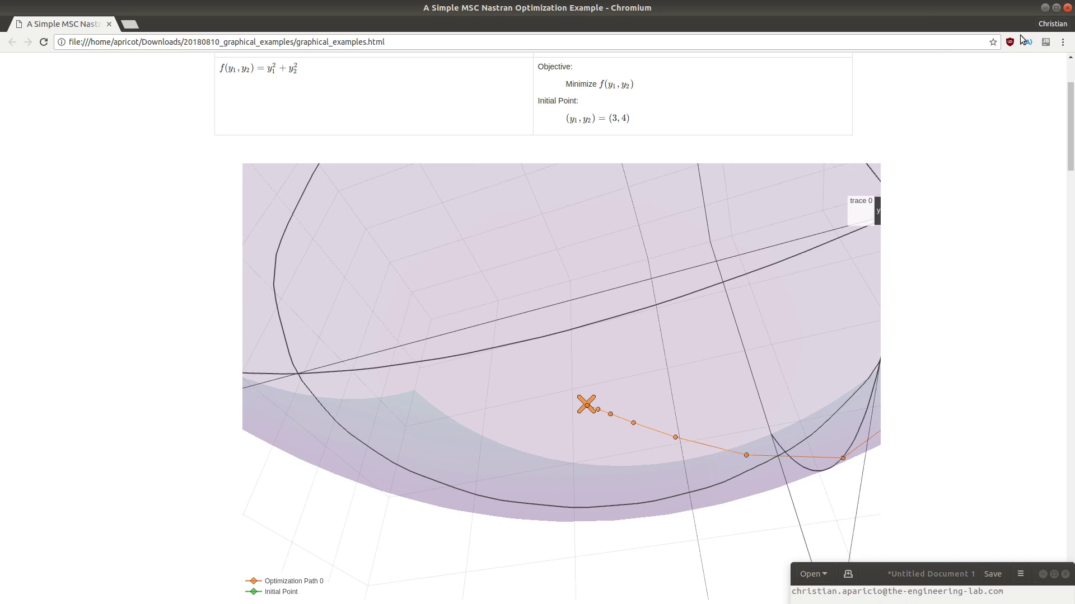
{"action": "left_click", "coordinate": [1045, 8]}
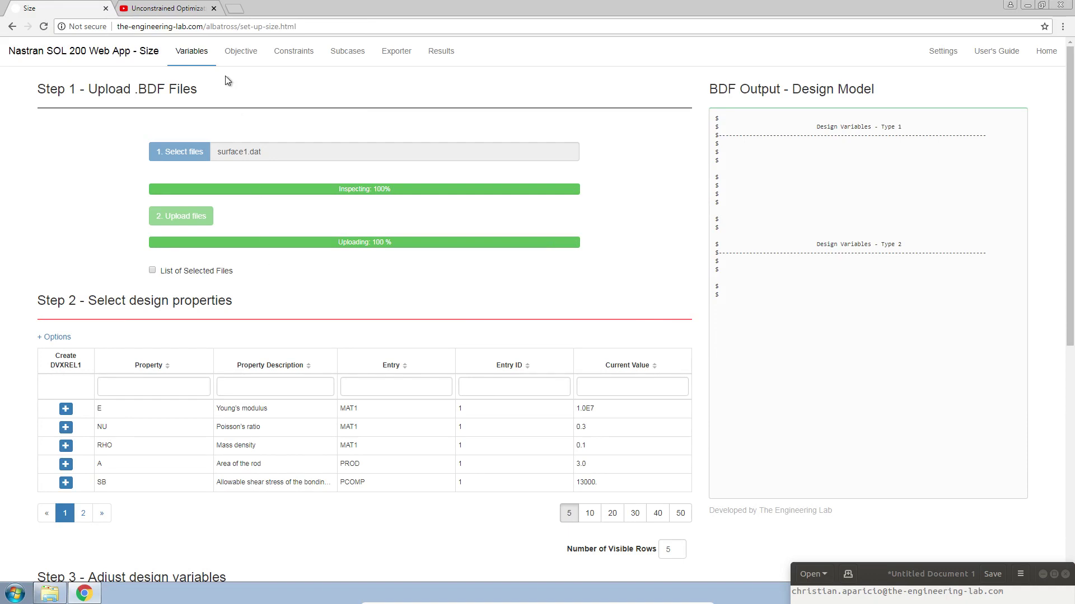
- Make the objective the equation y1**2 + y2**2, set to MIN
{"action": "left_click", "coordinate": [228, 56]}
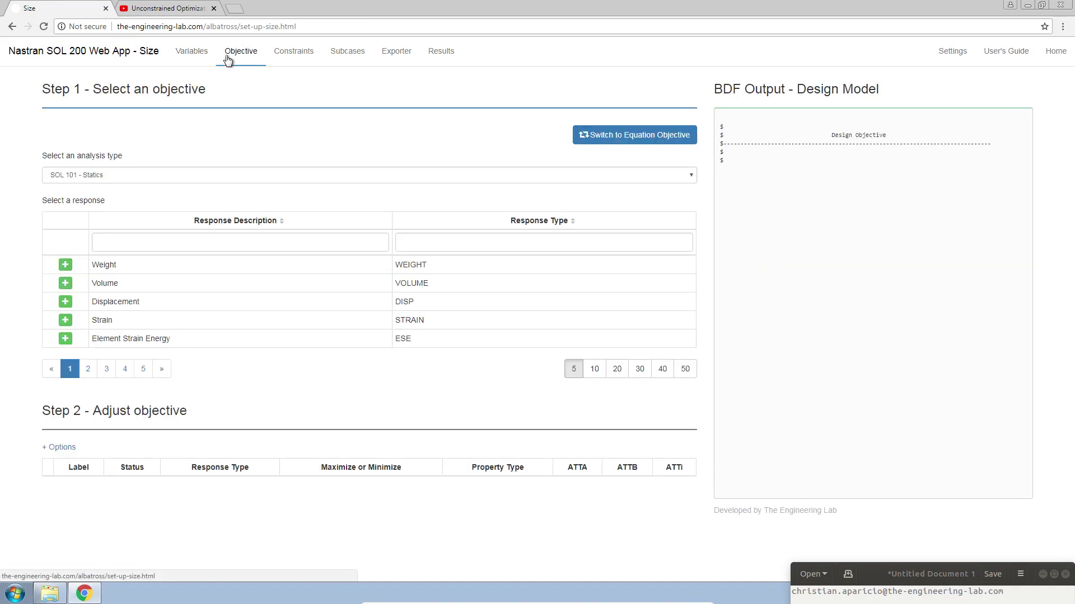
{"action": "left_click", "coordinate": [659, 136]}
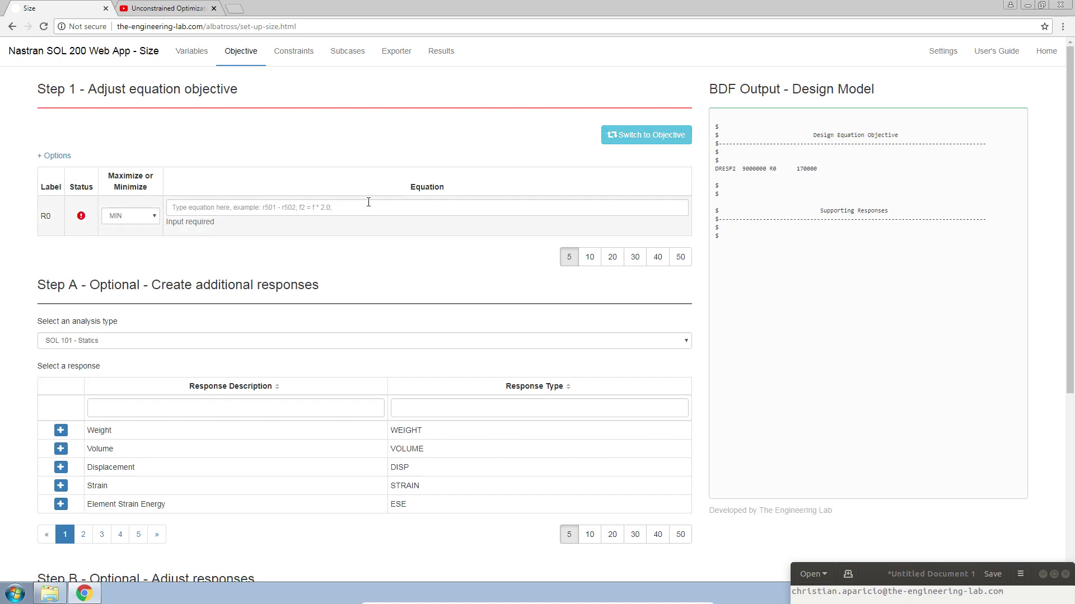
{"action": "left_click", "coordinate": [369, 202]}
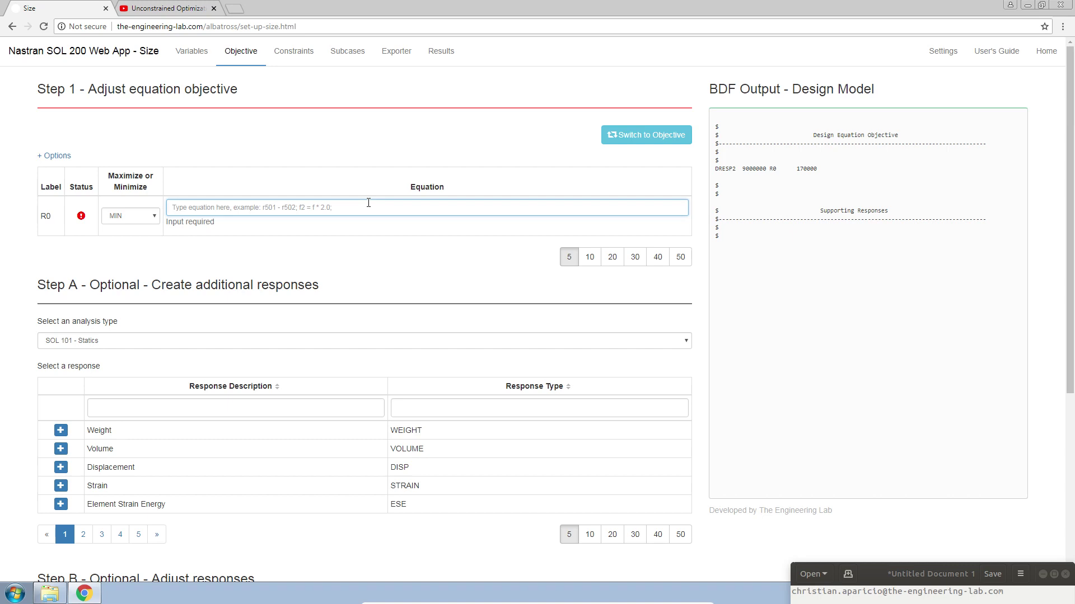
{"action": "type", "text": "y1**2 + "}
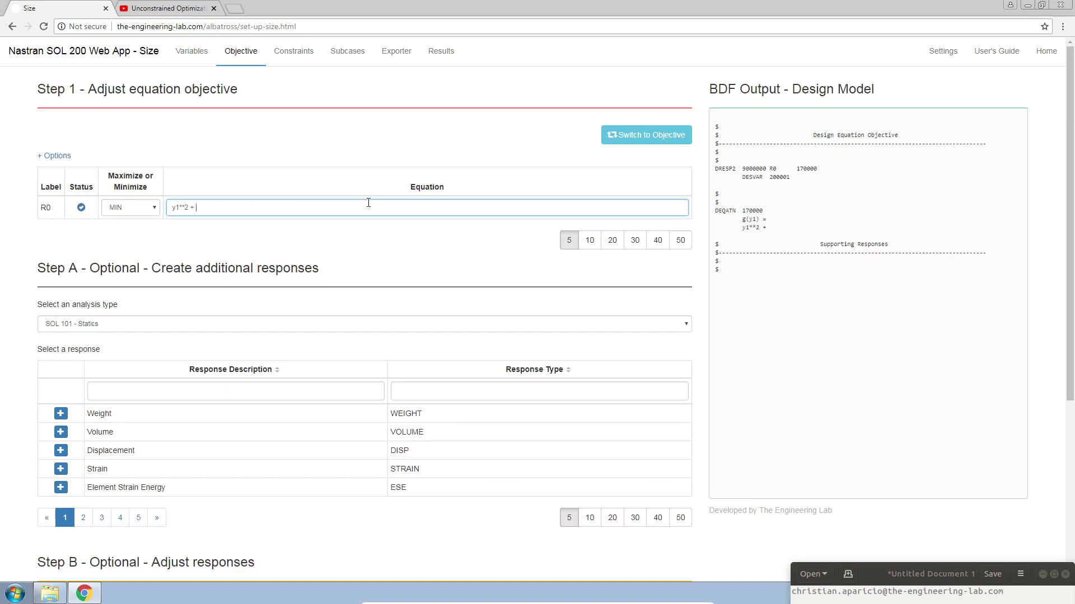
{"action": "type", "text": "y2**2"}
{"action": "left_click", "coordinate": [374, 135]}
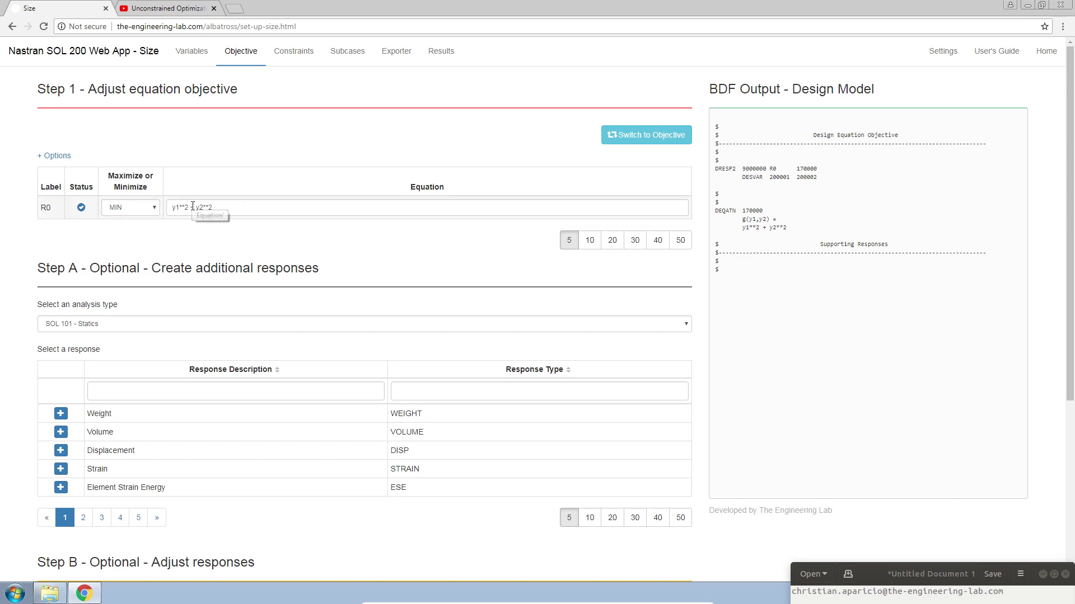
{"action": "left_click_drag", "start_coordinate": [172, 208], "coordinate": [176, 209]}
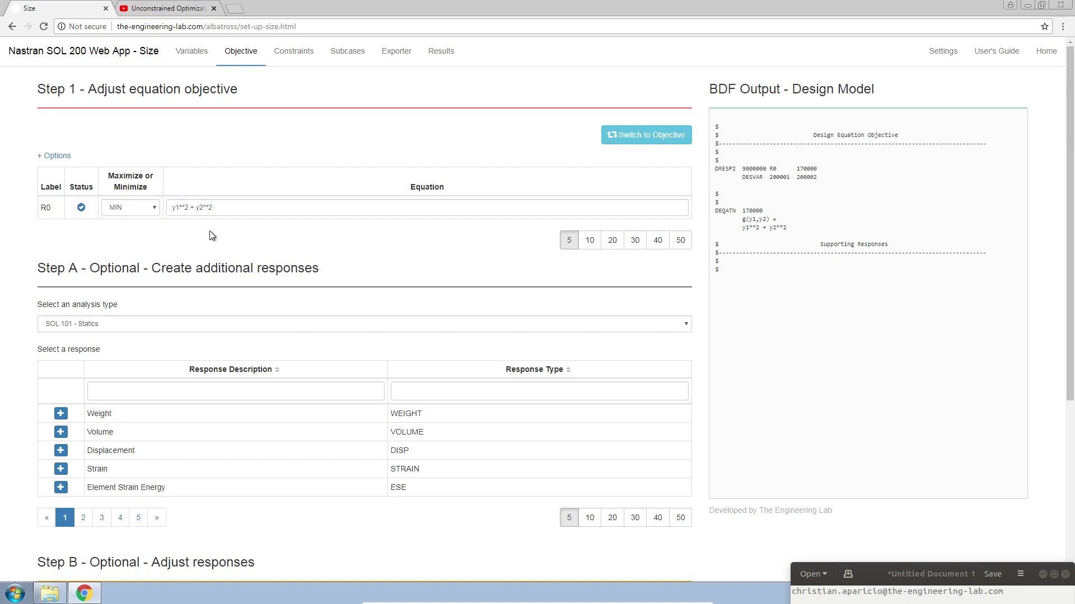
- Give design variables y1 and y2 initial values 3. and 4. in Step 6
{"action": "left_click", "coordinate": [191, 51]}
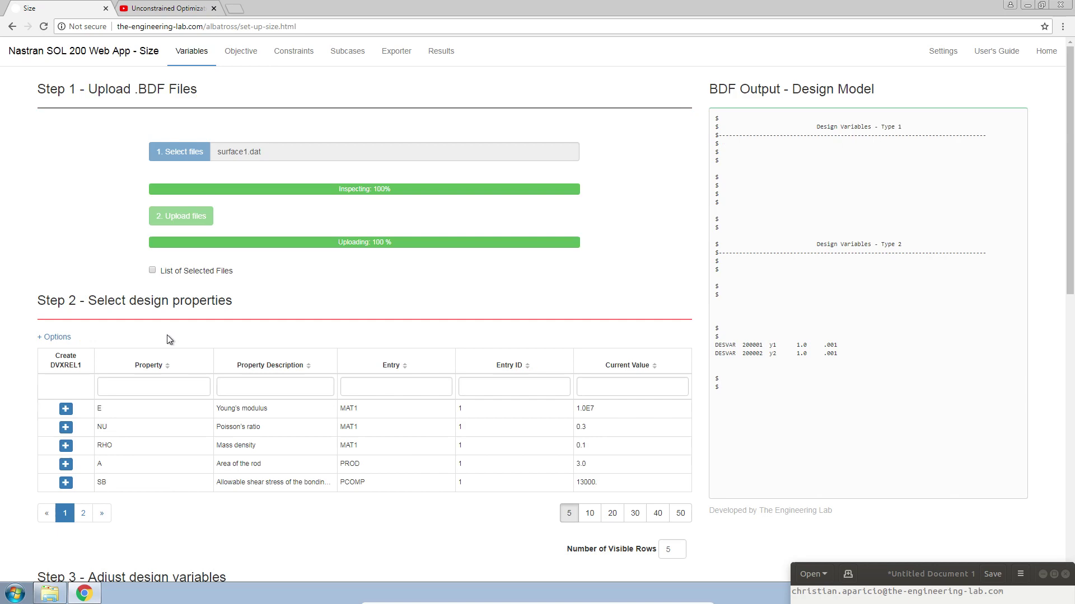
{"action": "scroll", "coordinate": [167, 335], "scroll_direction": "down", "scroll_amount": 10}
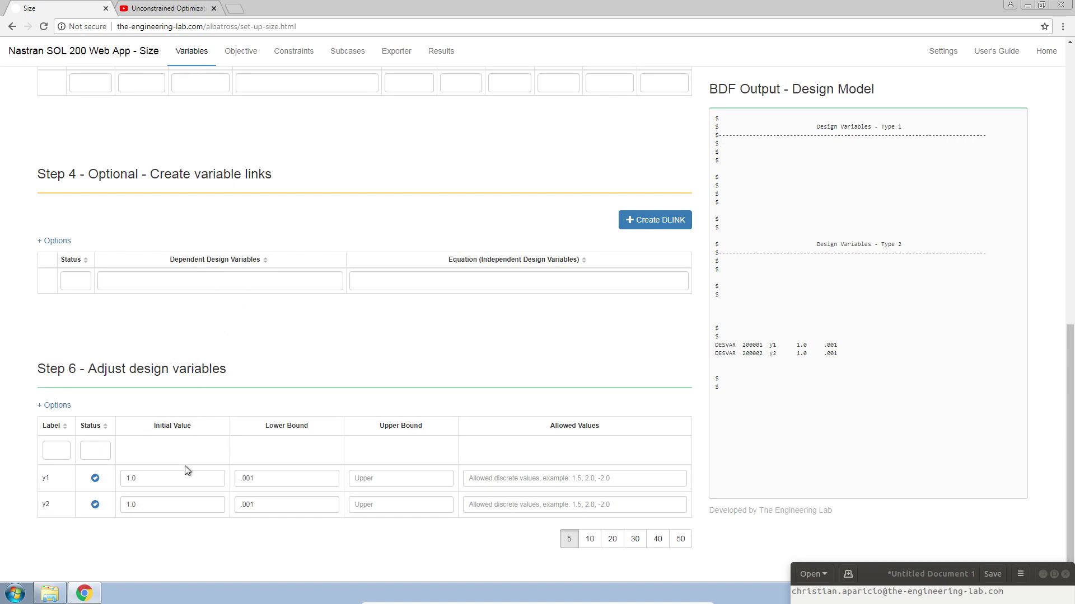
{"action": "double_click", "coordinate": [128, 478]}
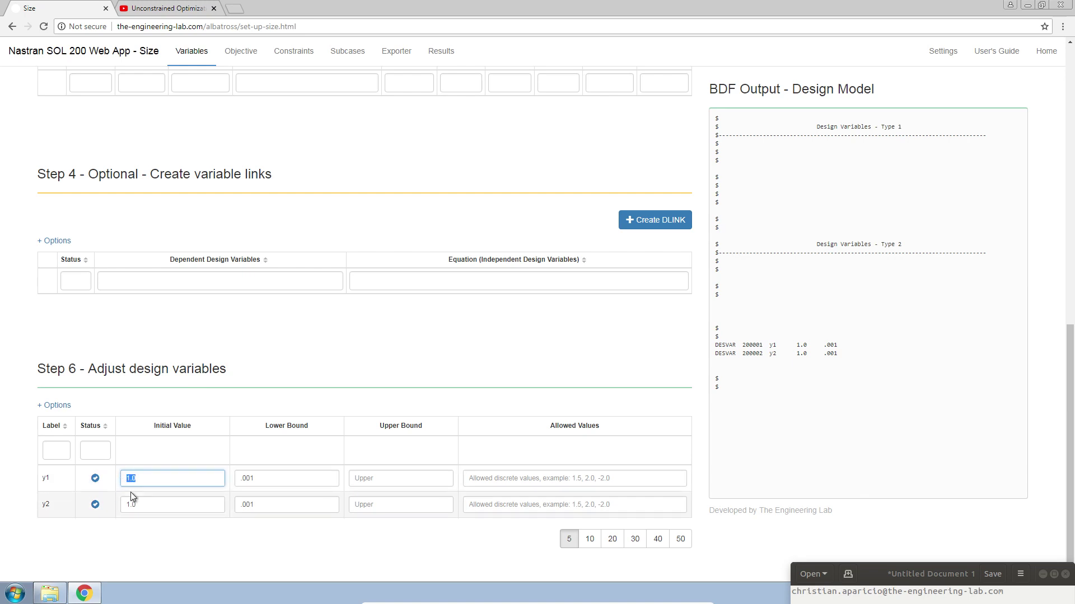
{"action": "type", "text": "3."}
{"action": "key", "text": "Return"}
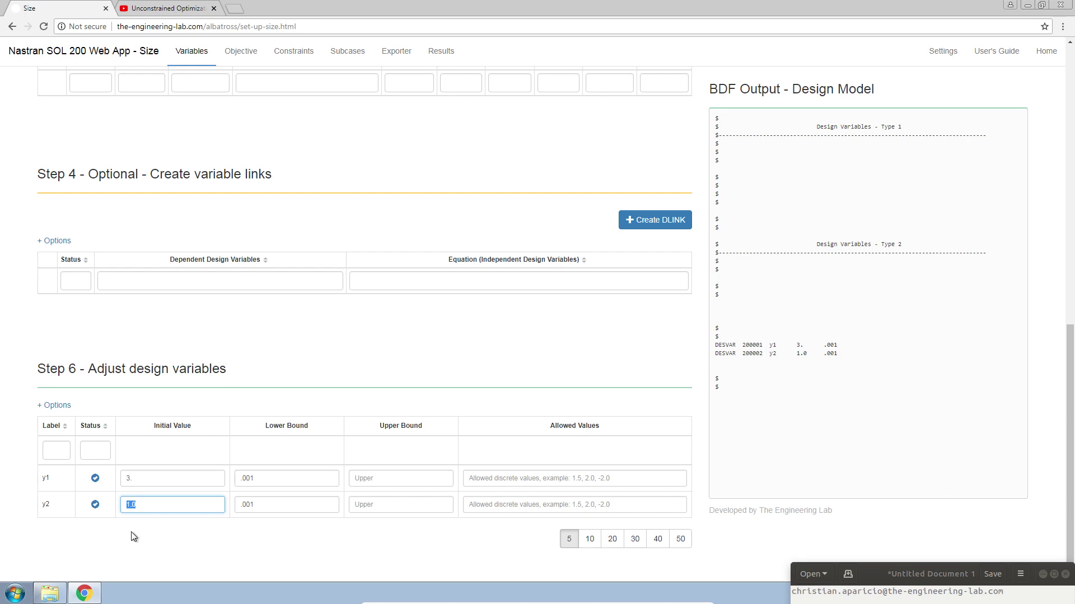
{"action": "type", "text": "4."}
{"action": "key", "text": "Tab"}
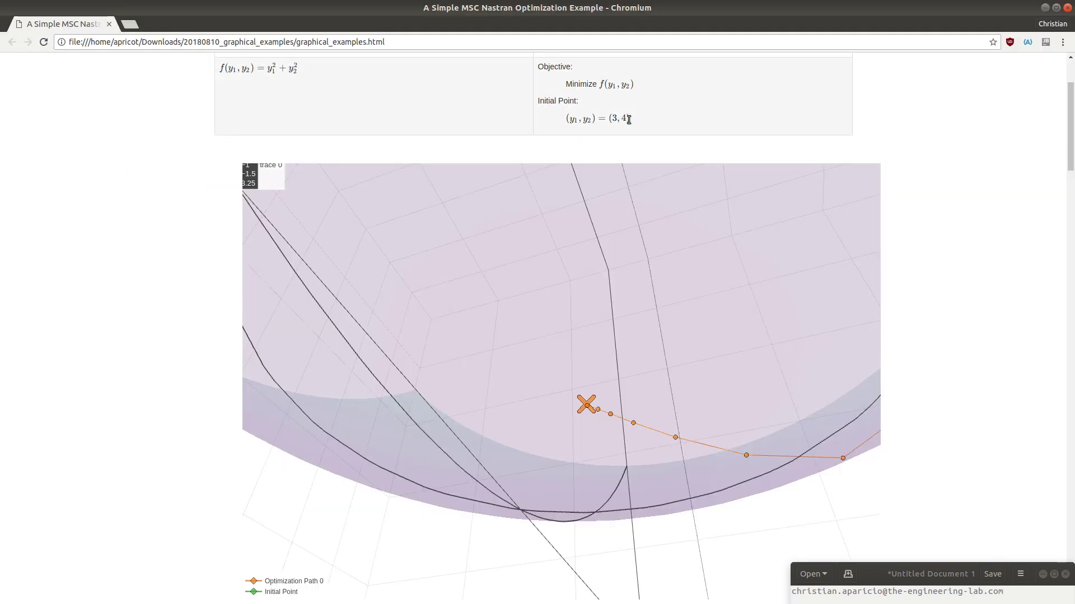
- Reset and orbit the plot, hide Optimization Path 0, then minimize the plot window
{"action": "scroll", "coordinate": [722, 290], "scroll_direction": "down", "scroll_amount": 5}
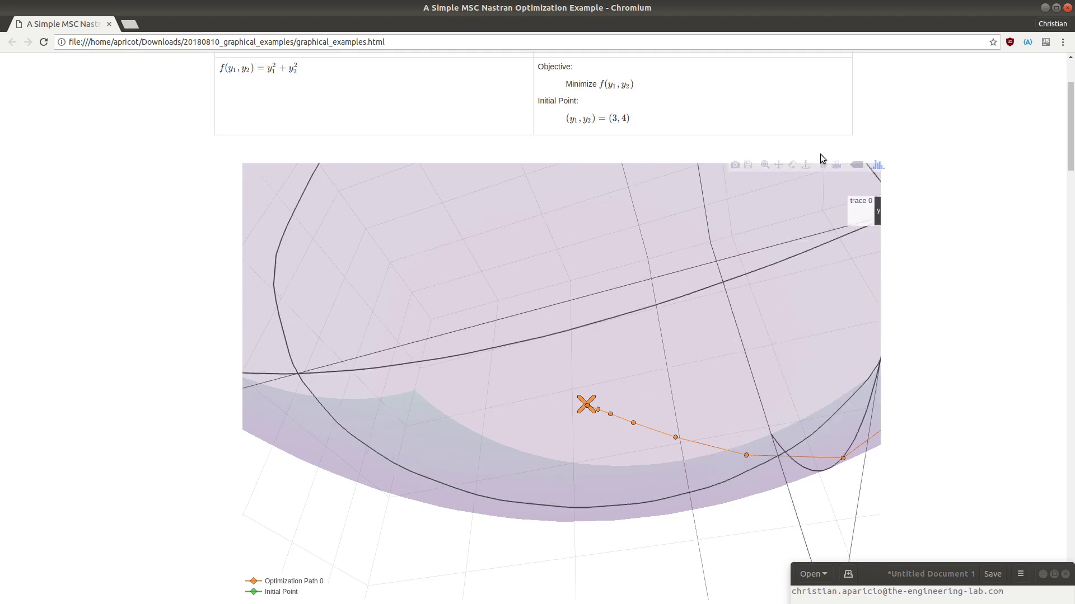
{"action": "left_click", "coordinate": [822, 165]}
{"action": "left_click_drag", "start_coordinate": [553, 363], "coordinate": [713, 400]}
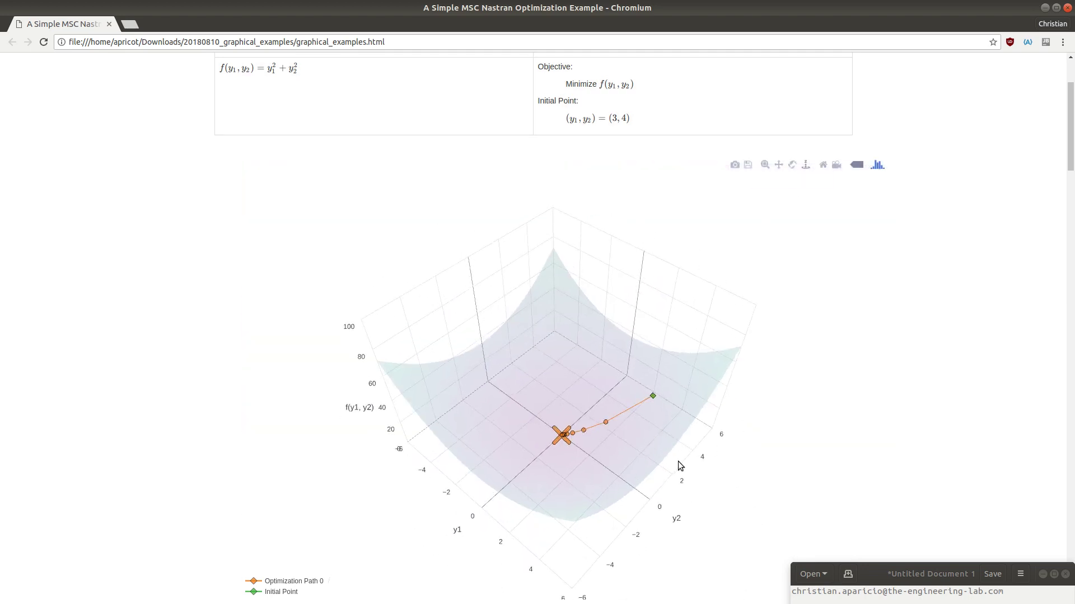
{"action": "left_click_drag", "start_coordinate": [677, 462], "coordinate": [660, 439]}
{"action": "left_click", "coordinate": [302, 584]}
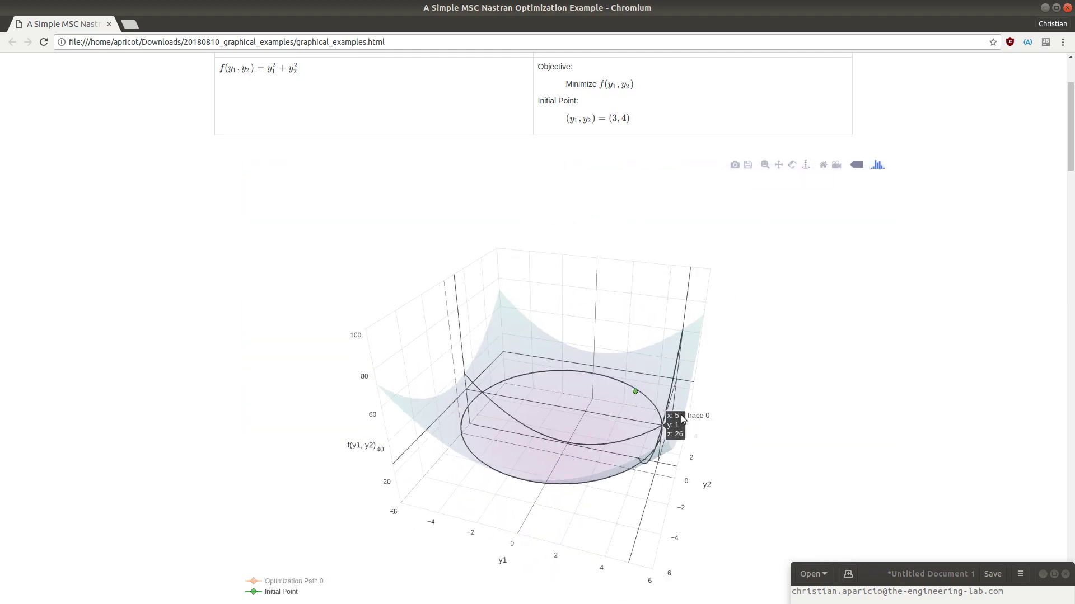
{"action": "scroll", "coordinate": [671, 415], "scroll_direction": "up", "scroll_amount": 5}
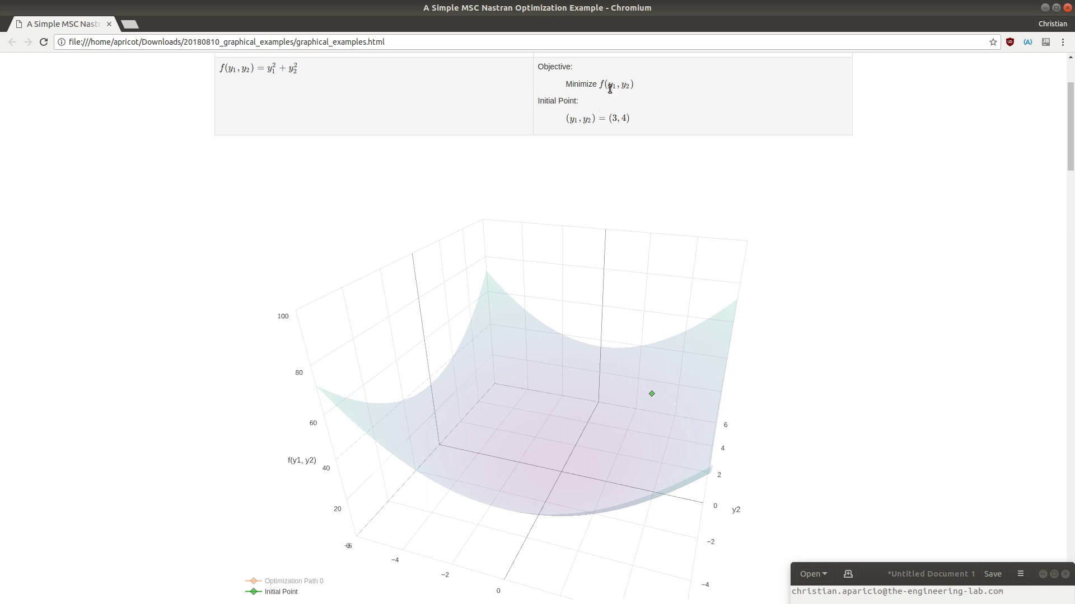
{"action": "left_click_drag", "start_coordinate": [614, 118], "coordinate": [626, 120]}
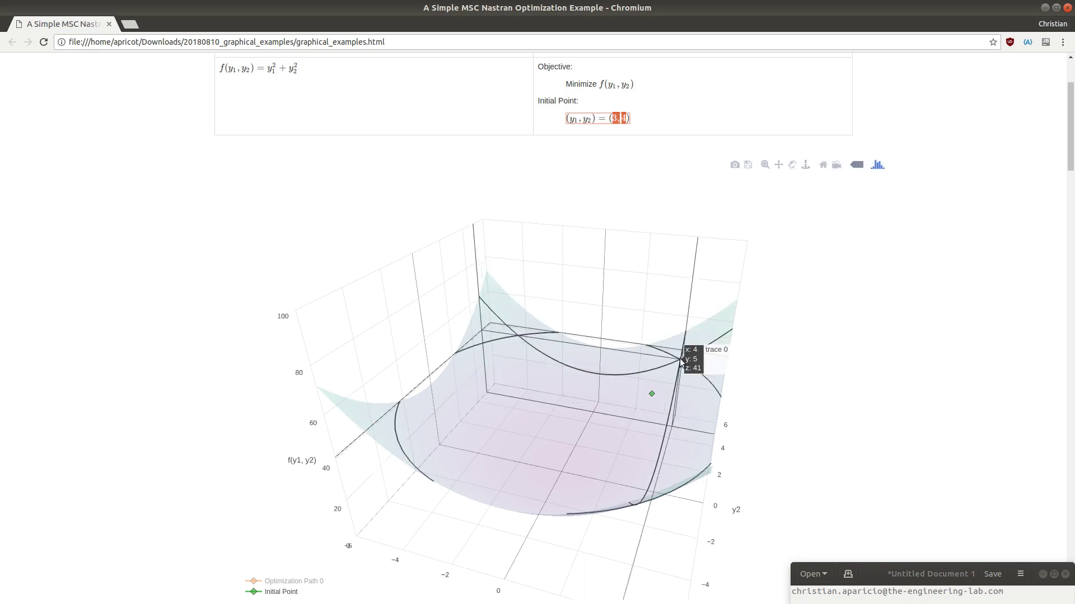
{"action": "mouse_move", "coordinate": [654, 398]}
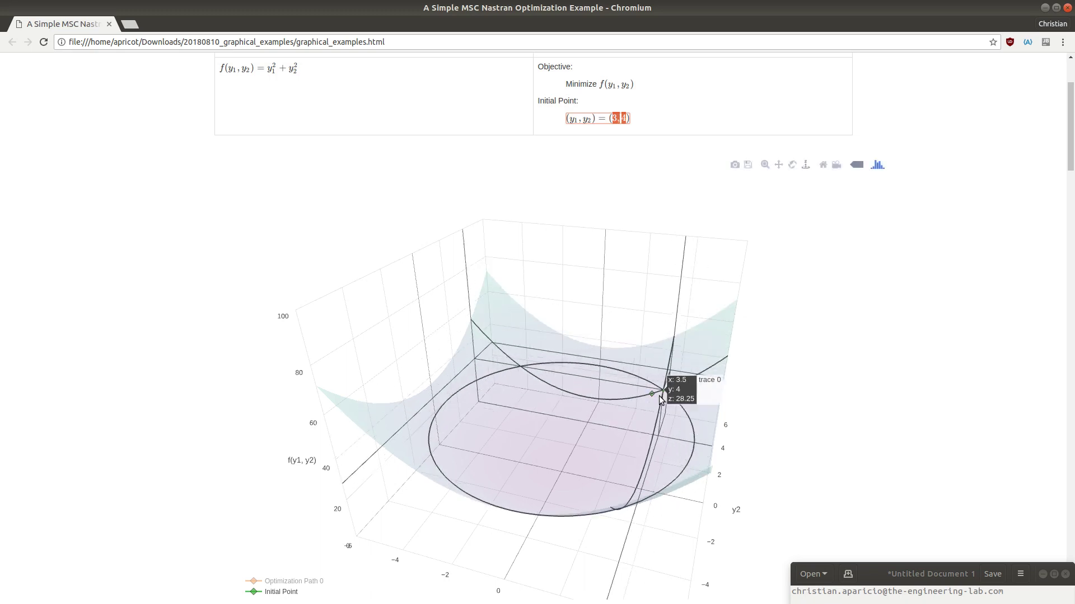
{"action": "left_click", "coordinate": [961, 294]}
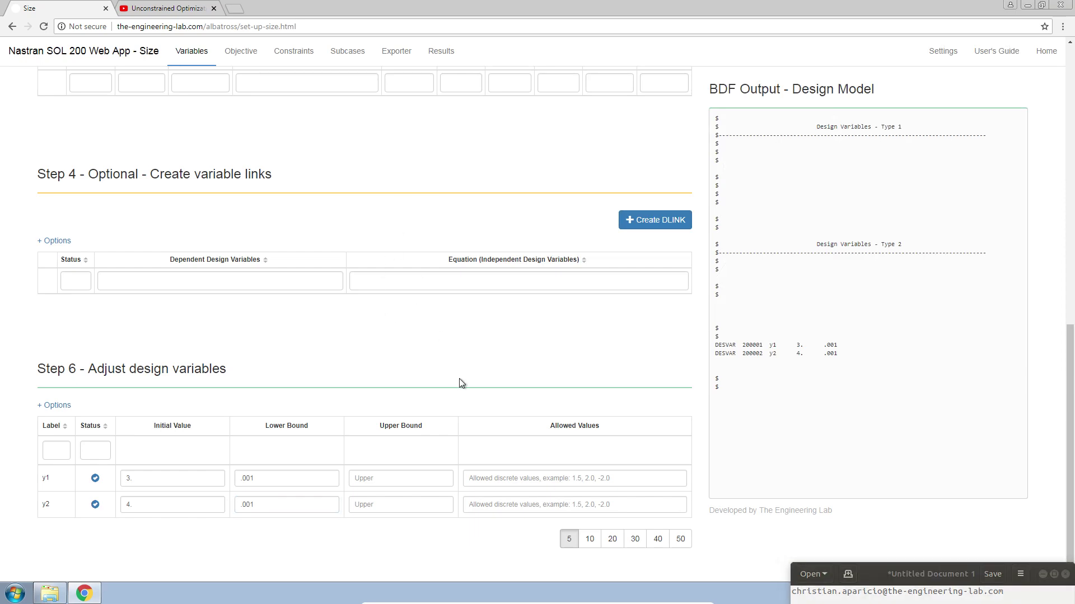
- Add design variable x1 on rod area A starting at 3.0, and recheck the objective equation
{"action": "scroll", "coordinate": [460, 380], "scroll_direction": "up", "scroll_amount": 7}
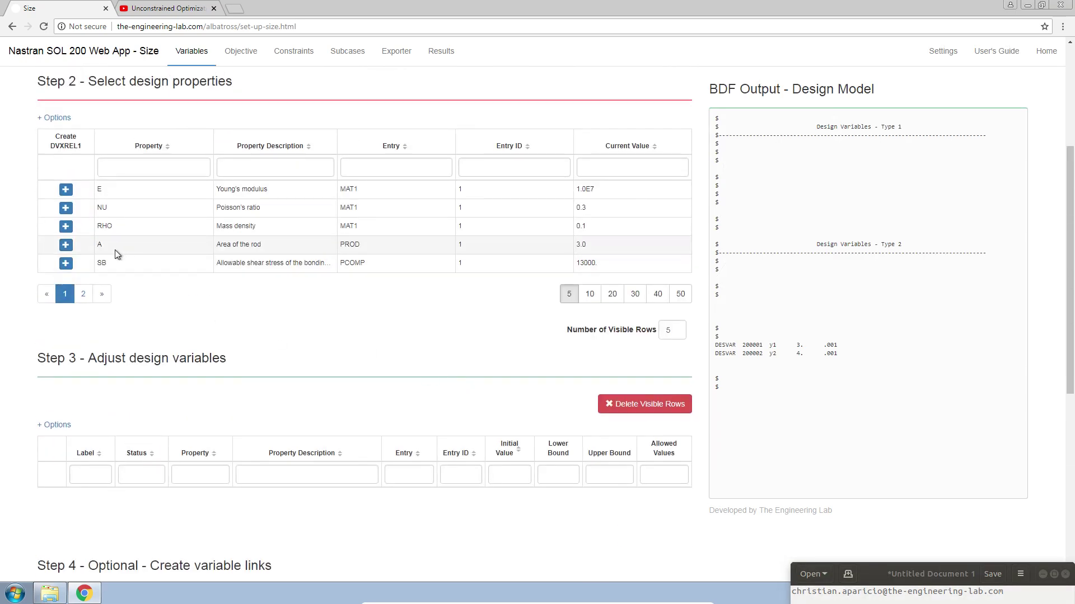
{"action": "left_click", "coordinate": [66, 246]}
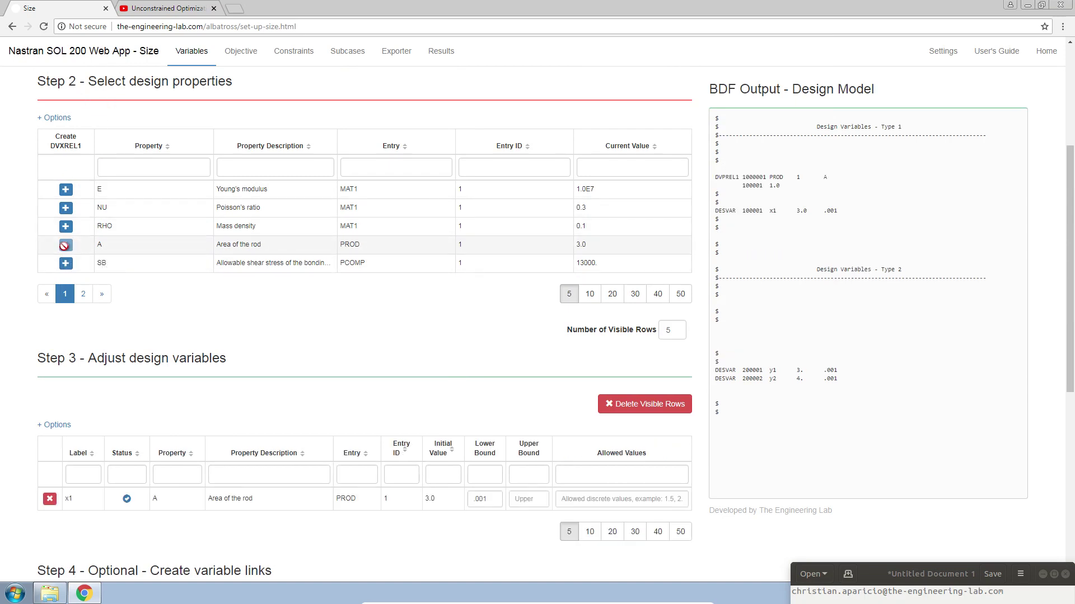
{"action": "scroll", "coordinate": [216, 377], "scroll_direction": "down", "scroll_amount": 3}
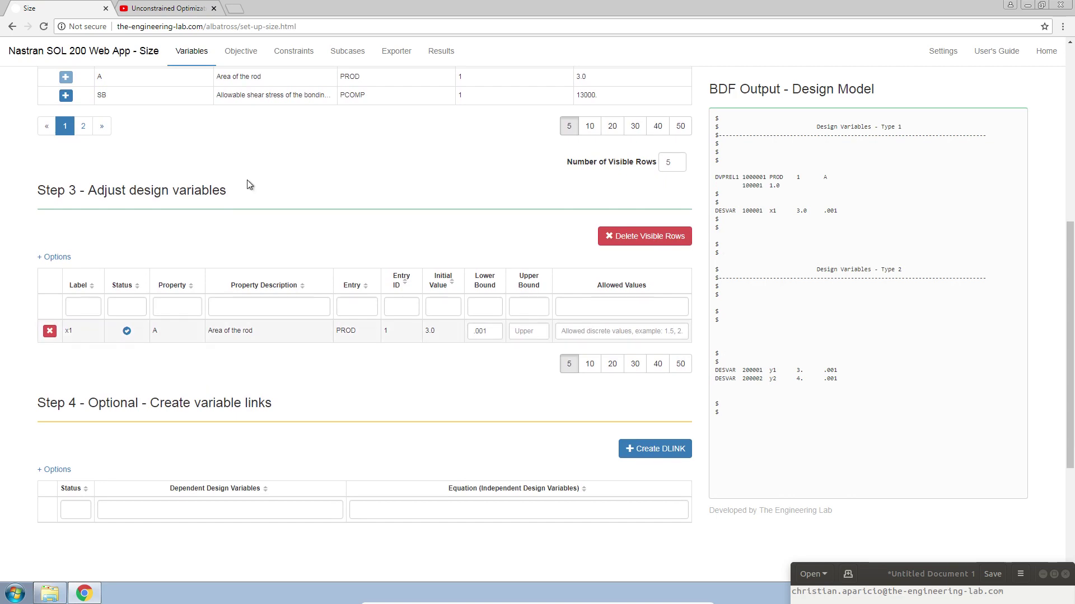
{"action": "left_click", "coordinate": [241, 51]}
{"action": "scroll", "coordinate": [259, 194], "scroll_direction": "up", "scroll_amount": 3}
{"action": "scroll", "coordinate": [247, 185], "scroll_direction": "down", "scroll_amount": 1}
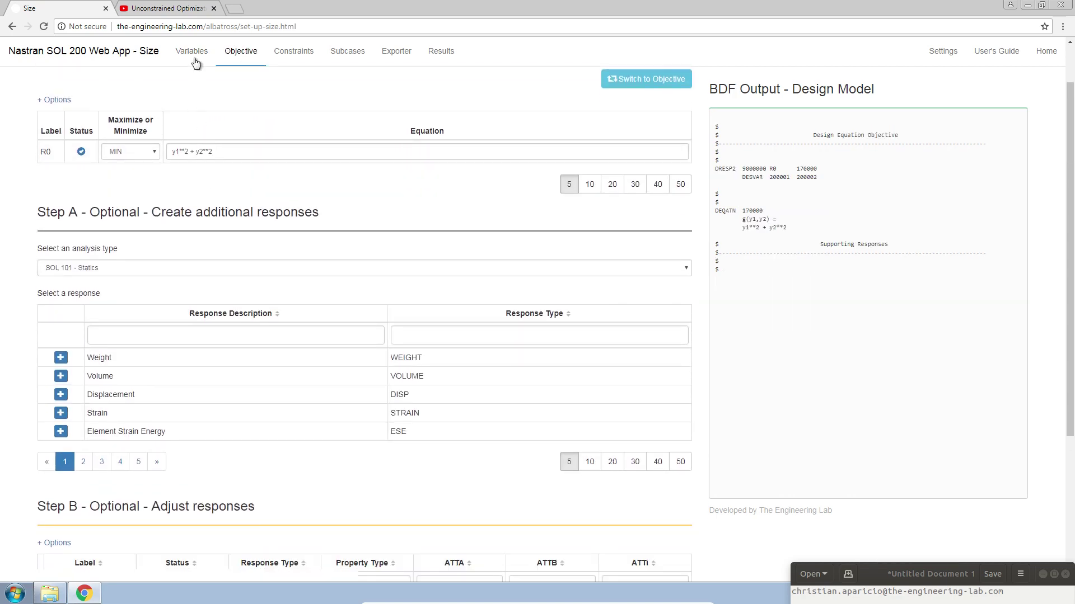
{"action": "left_click_drag", "start_coordinate": [212, 149], "coordinate": [171, 150]}
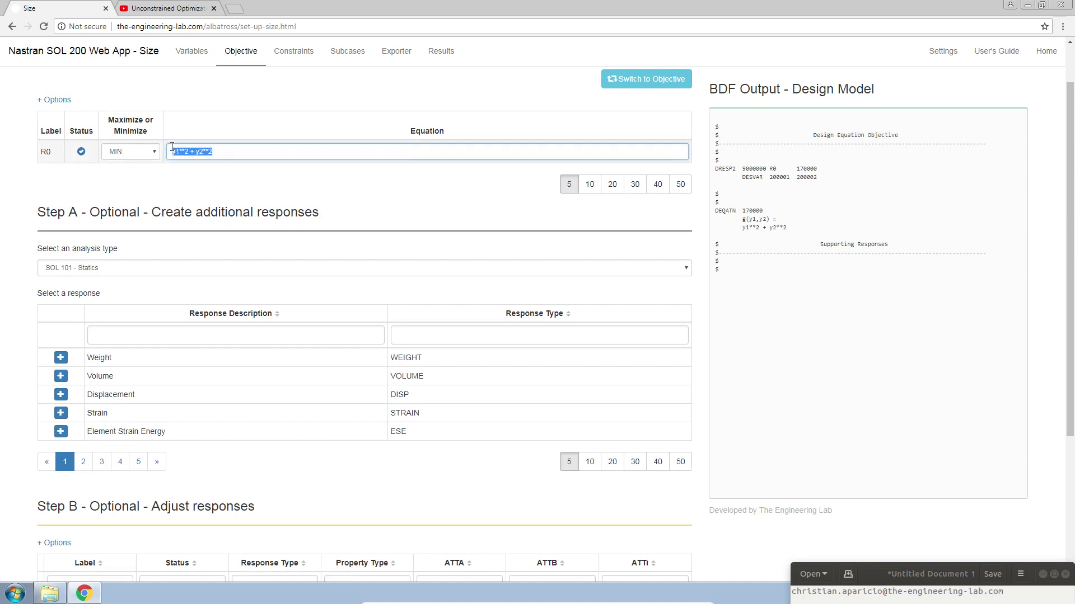
{"action": "left_click", "coordinate": [192, 51]}
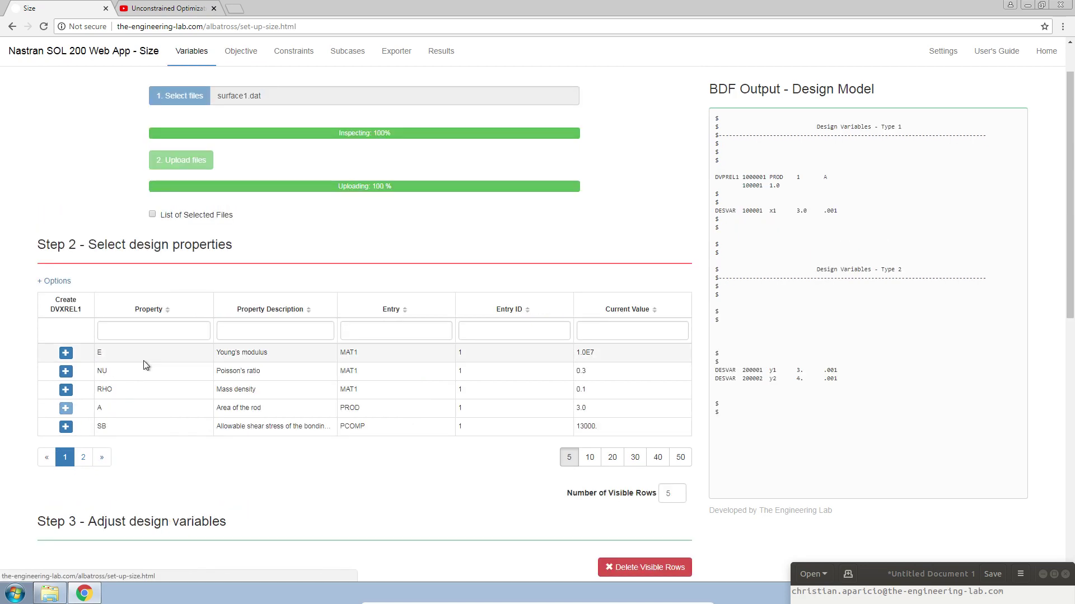
{"action": "scroll", "coordinate": [139, 382], "scroll_direction": "down", "scroll_amount": 3}
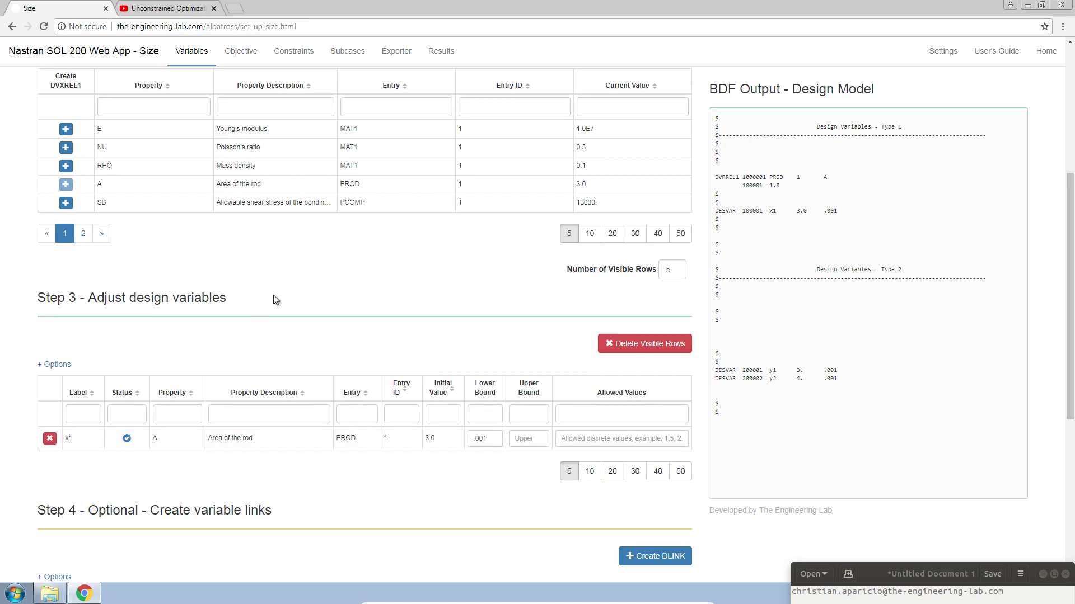
- Download the job package nastran_working_directory.zip from Export and keep it despite the warning
{"action": "left_click", "coordinate": [400, 52]}
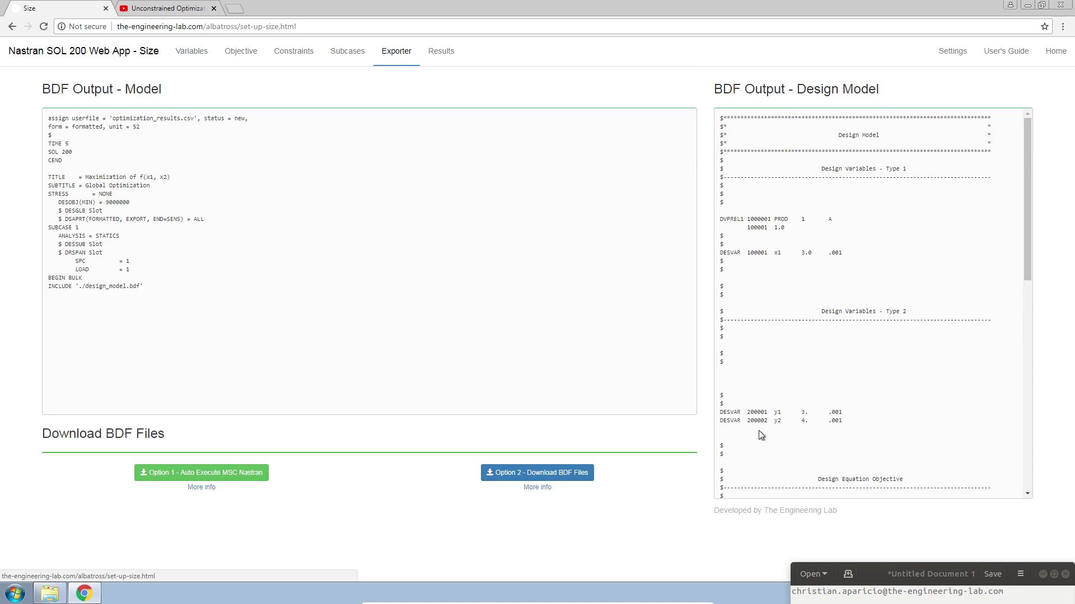
{"action": "left_click", "coordinate": [233, 475]}
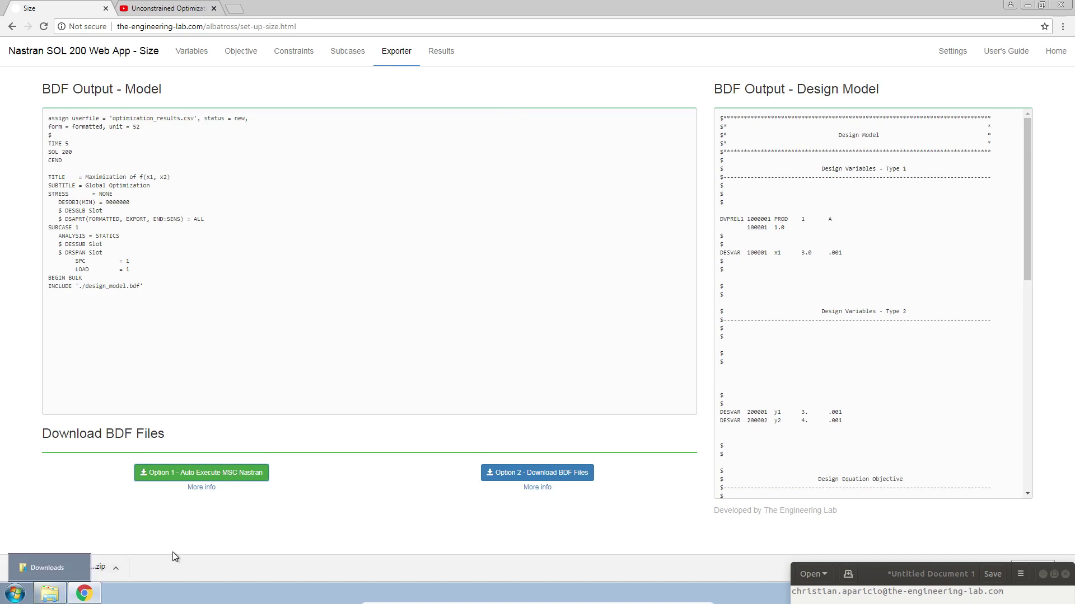
{"action": "left_click", "coordinate": [208, 569]}
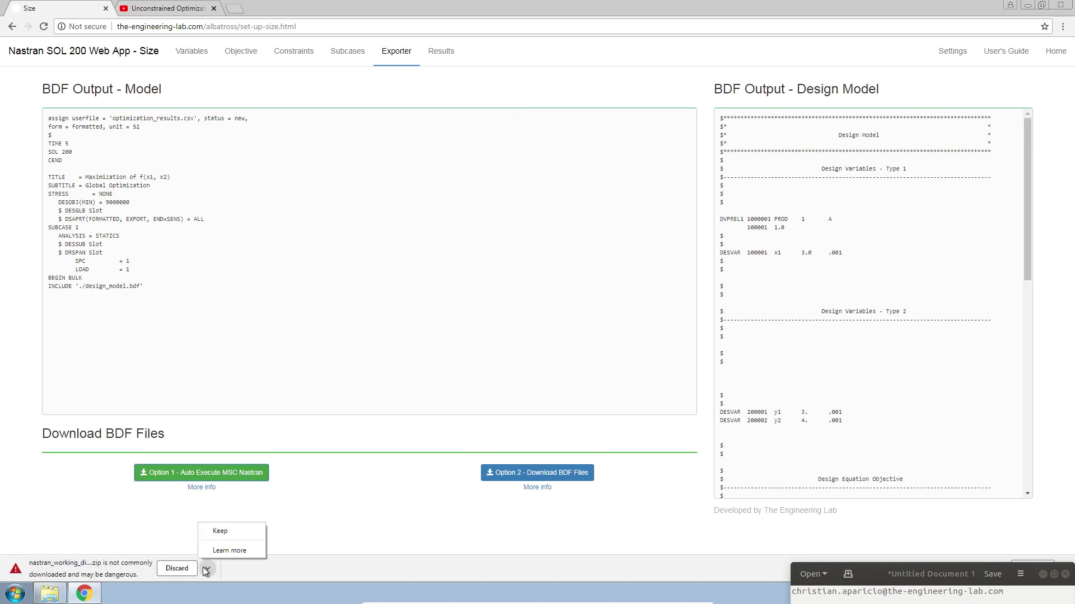
{"action": "left_click", "coordinate": [218, 536]}
{"action": "left_click", "coordinate": [67, 595]}
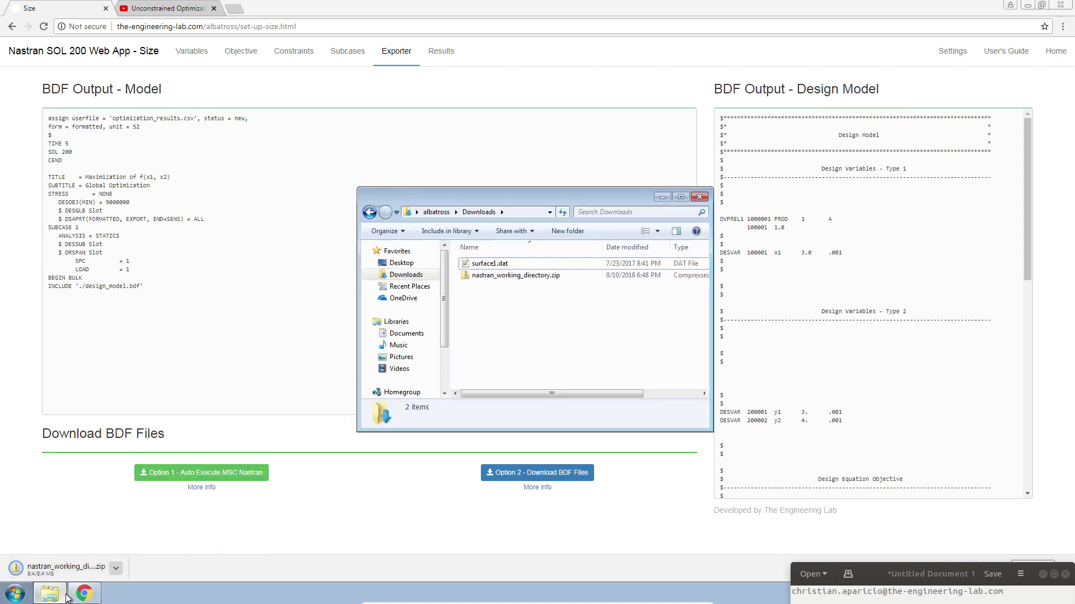
- Extract nastran_working_directory.zip into a nastran_working_directory folder in Downloads
{"action": "right_click", "coordinate": [482, 280]}
{"action": "left_click", "coordinate": [524, 314]}
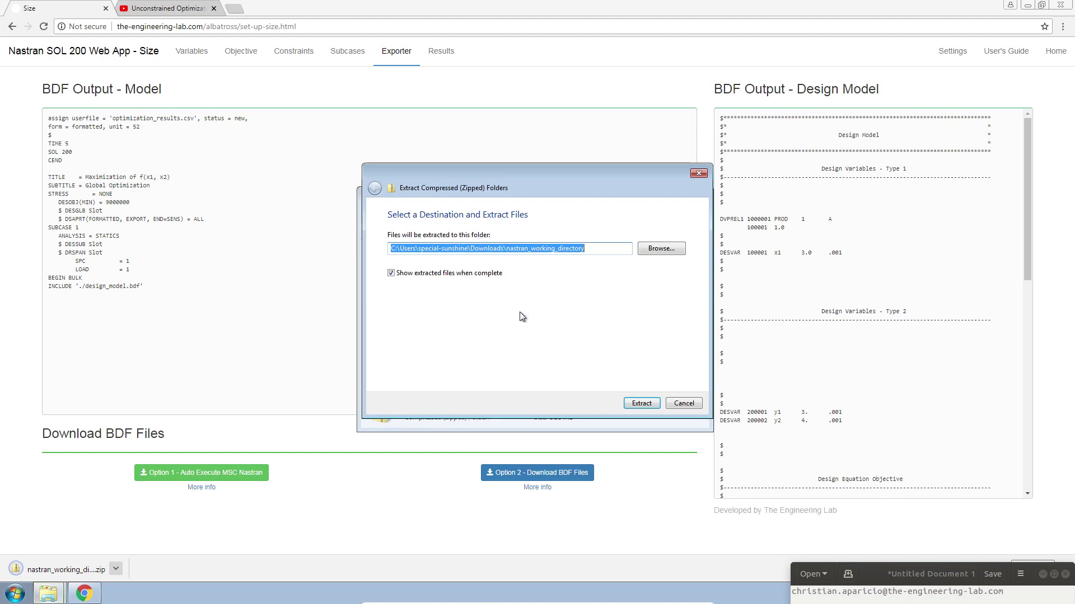
{"action": "left_click", "coordinate": [630, 403]}
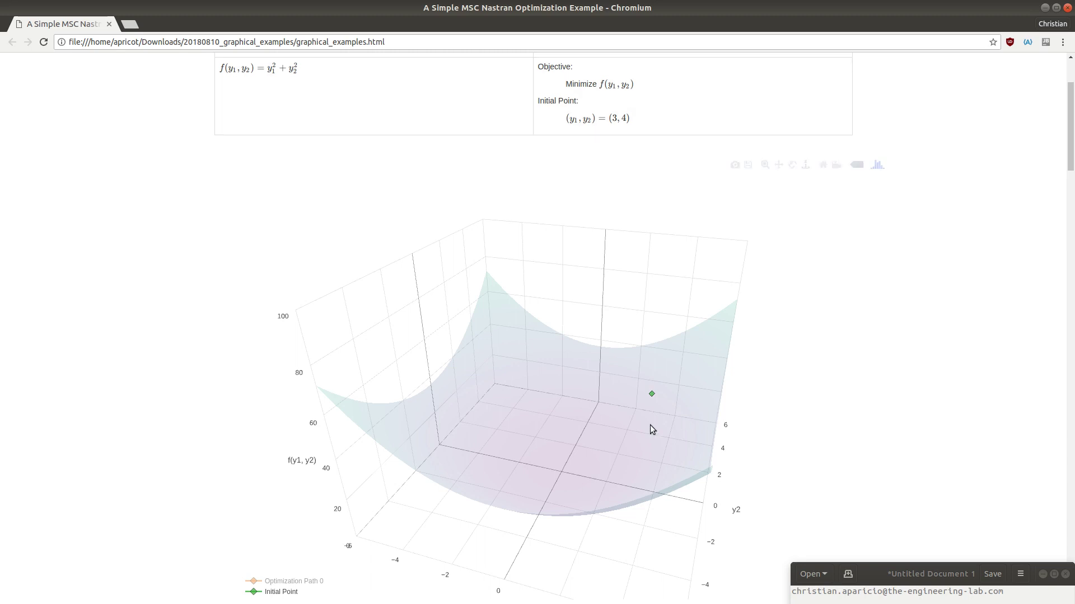
- Show the Optimization Path 0 trace, orbit the plot, and reset the camera to default
{"action": "left_click", "coordinate": [269, 586]}
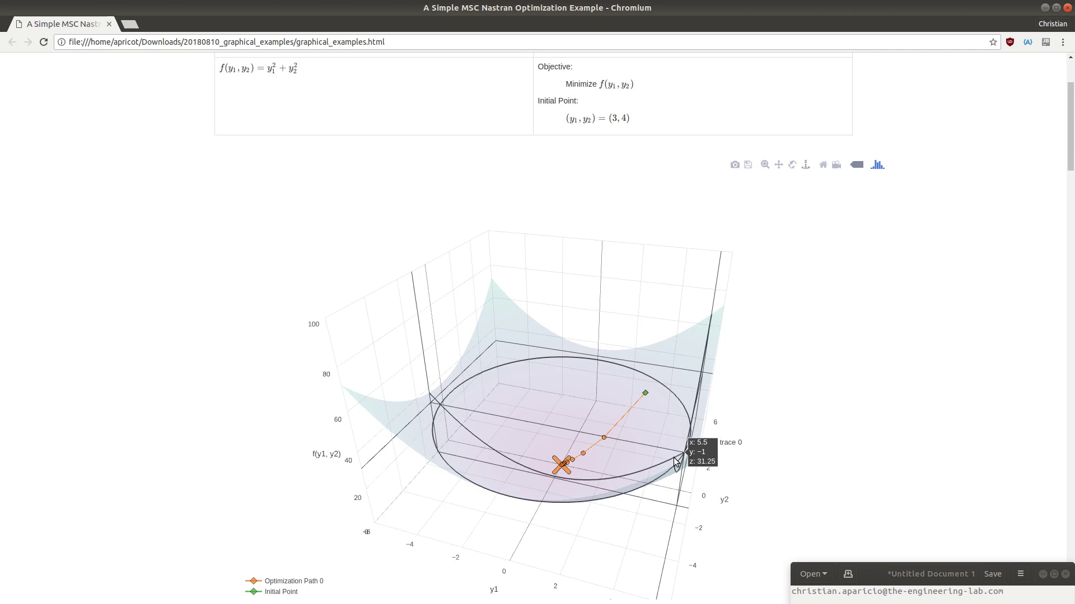
{"action": "left_click_drag", "start_coordinate": [675, 458], "coordinate": [645, 413]}
{"action": "scroll", "coordinate": [705, 495], "scroll_direction": "up", "scroll_amount": 4}
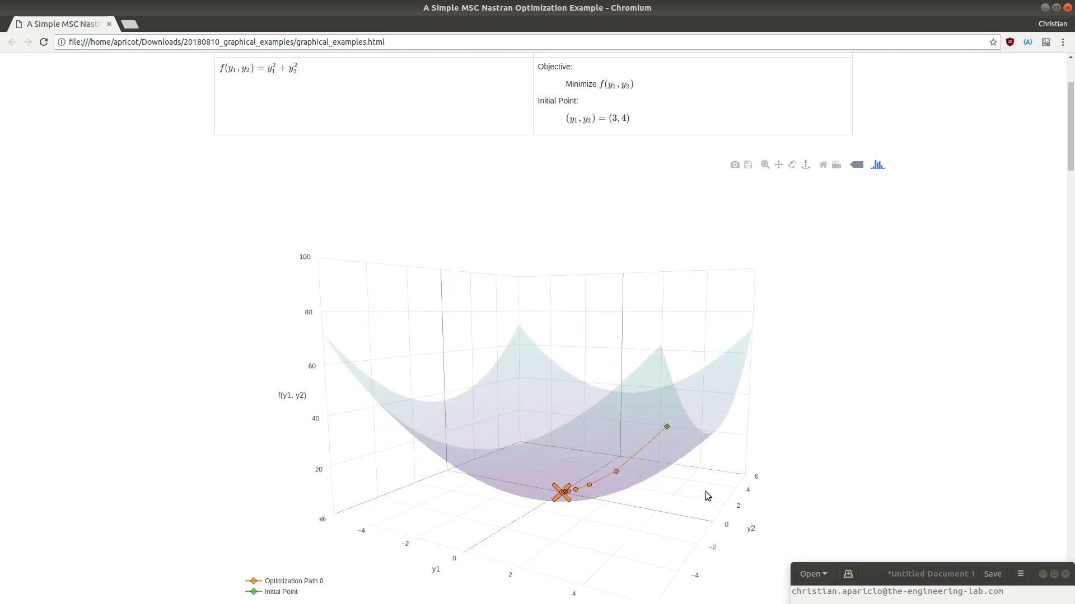
{"action": "left_click_drag", "start_coordinate": [705, 491], "coordinate": [601, 351]}
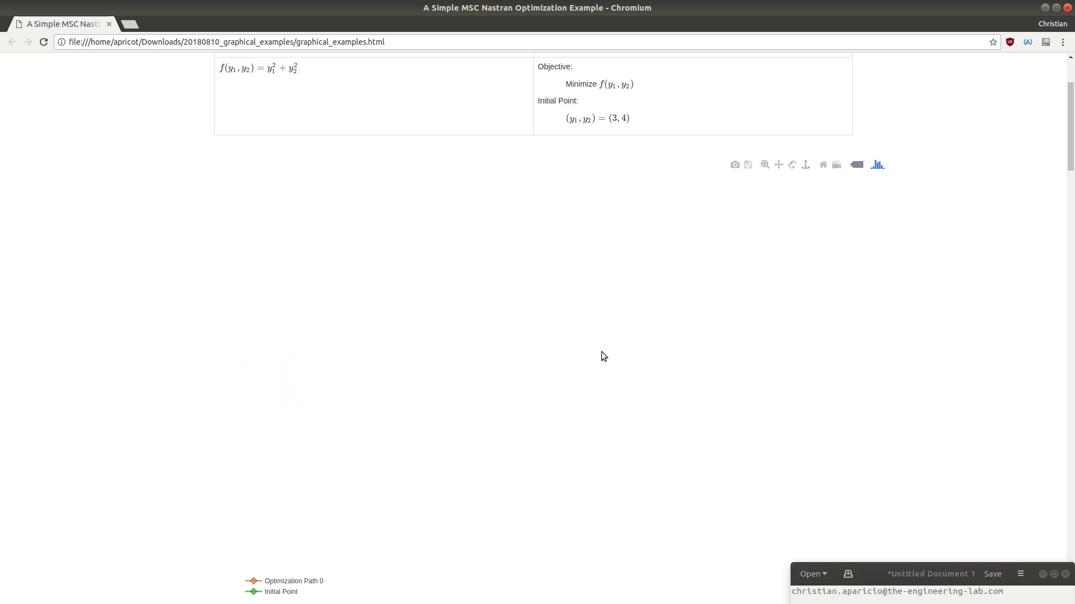
{"action": "left_click", "coordinate": [821, 166]}
- Orbit the surface so y2 comes forward and y1 sits at front-right, slightly tilted
{"action": "left_click_drag", "start_coordinate": [607, 483], "coordinate": [699, 395]}
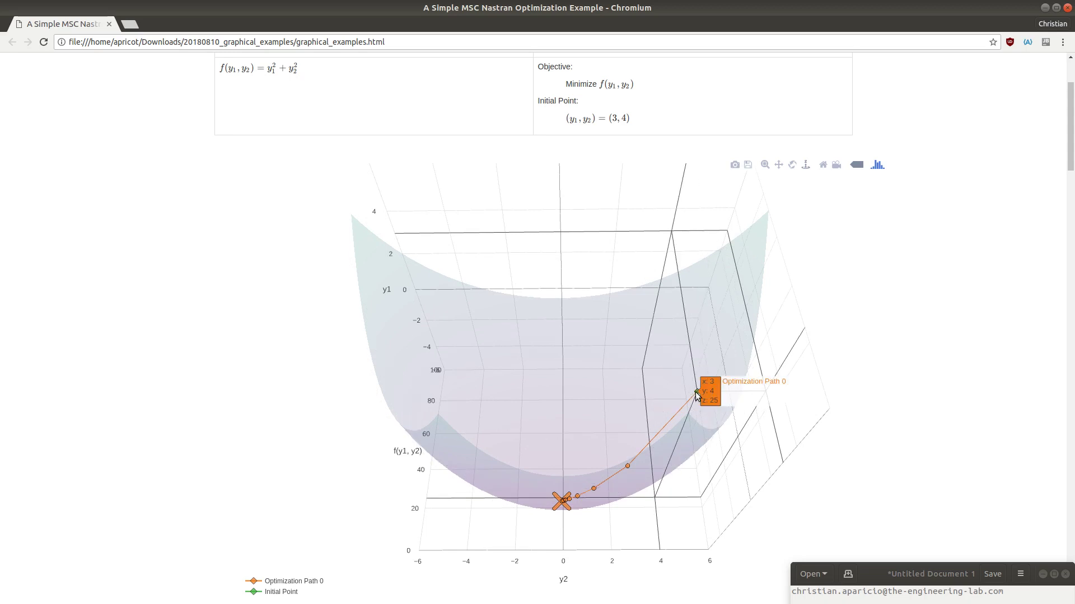
{"action": "left_click_drag", "start_coordinate": [696, 395], "coordinate": [704, 466]}
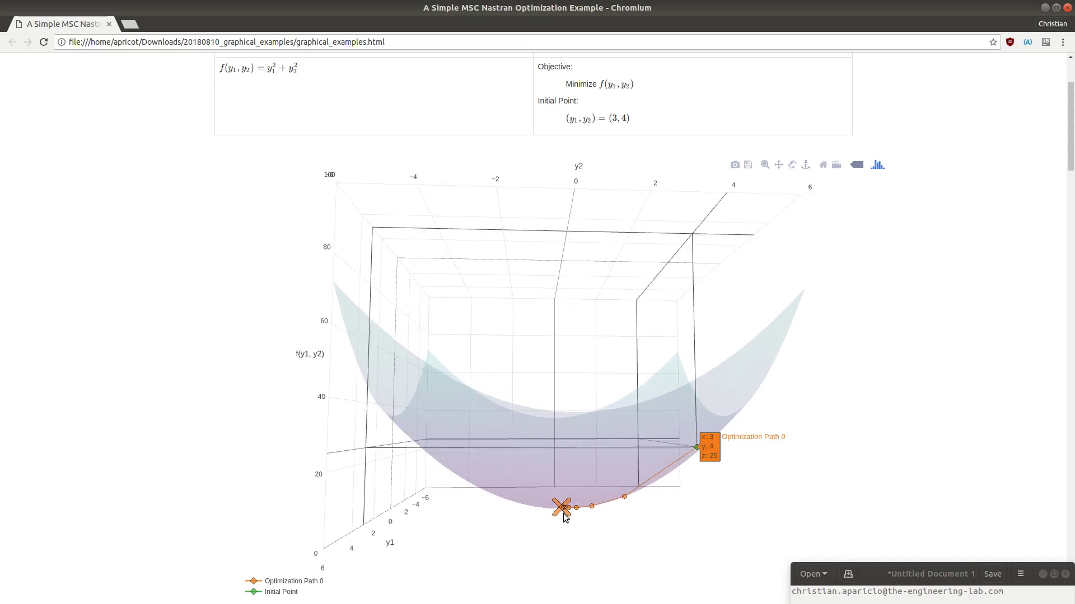
{"action": "left_click_drag", "start_coordinate": [565, 511], "coordinate": [561, 477]}
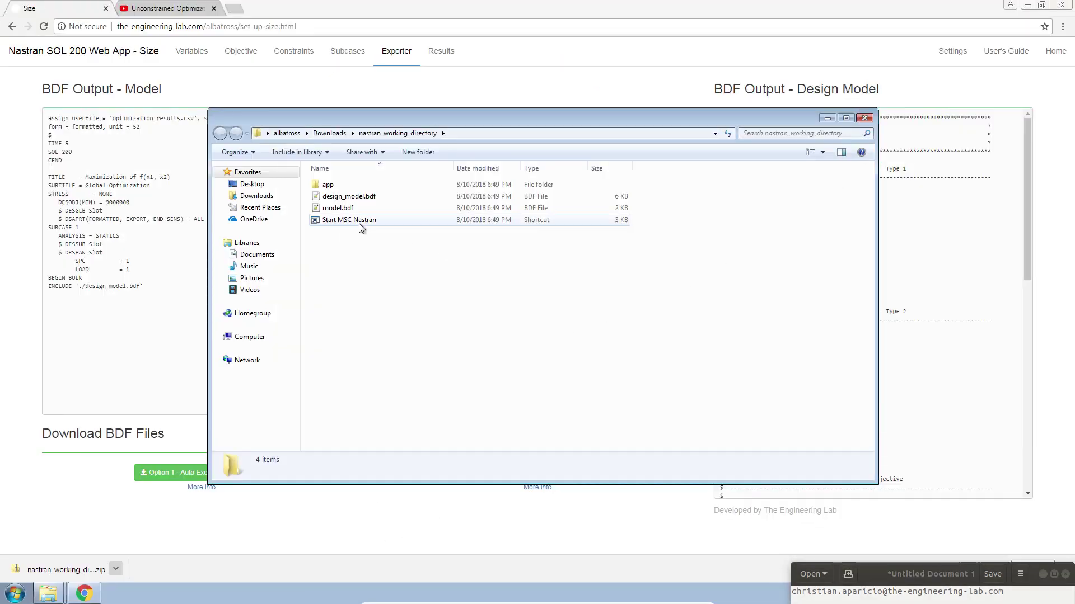
- Launch the Start MSC Nastran shortcut from nastran_working_directory, accepting the security warning
{"action": "left_click_drag", "start_coordinate": [401, 121], "coordinate": [399, 152]}
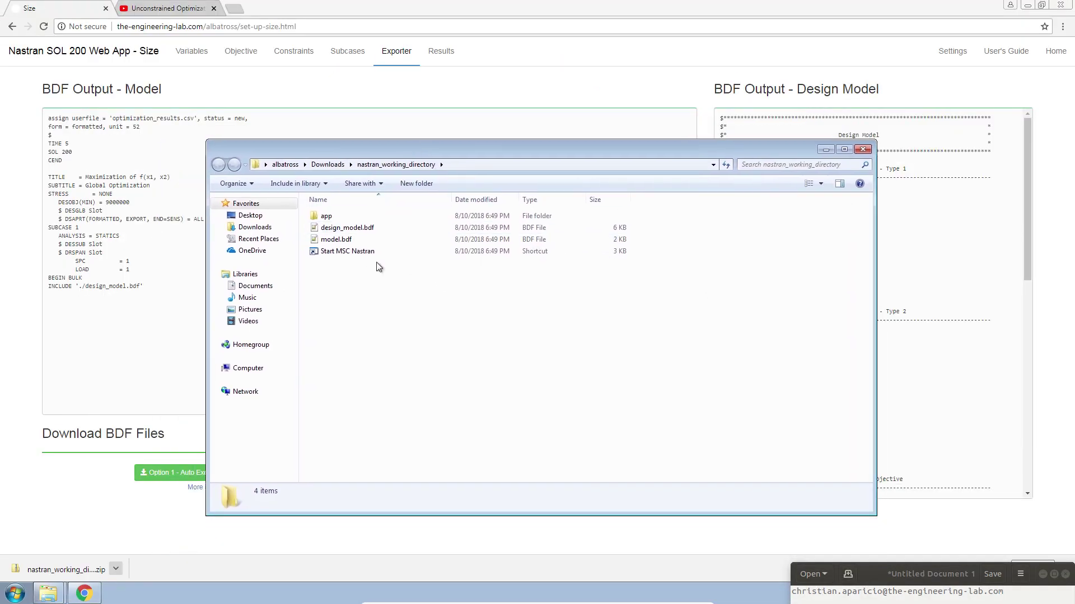
{"action": "left_click", "coordinate": [362, 253]}
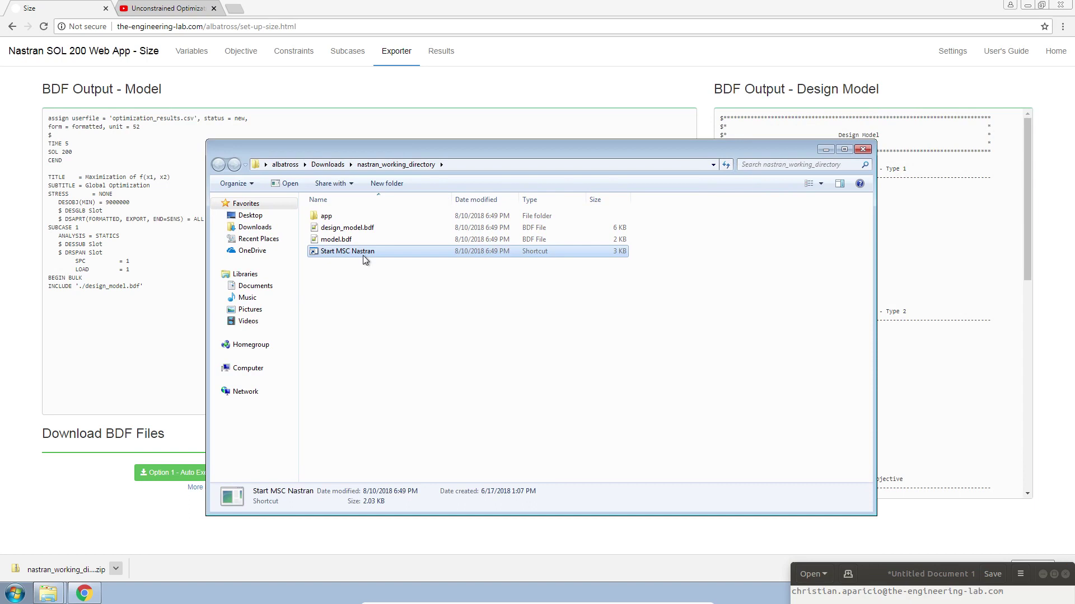
{"action": "double_click", "coordinate": [365, 251]}
{"action": "left_click", "coordinate": [565, 306]}
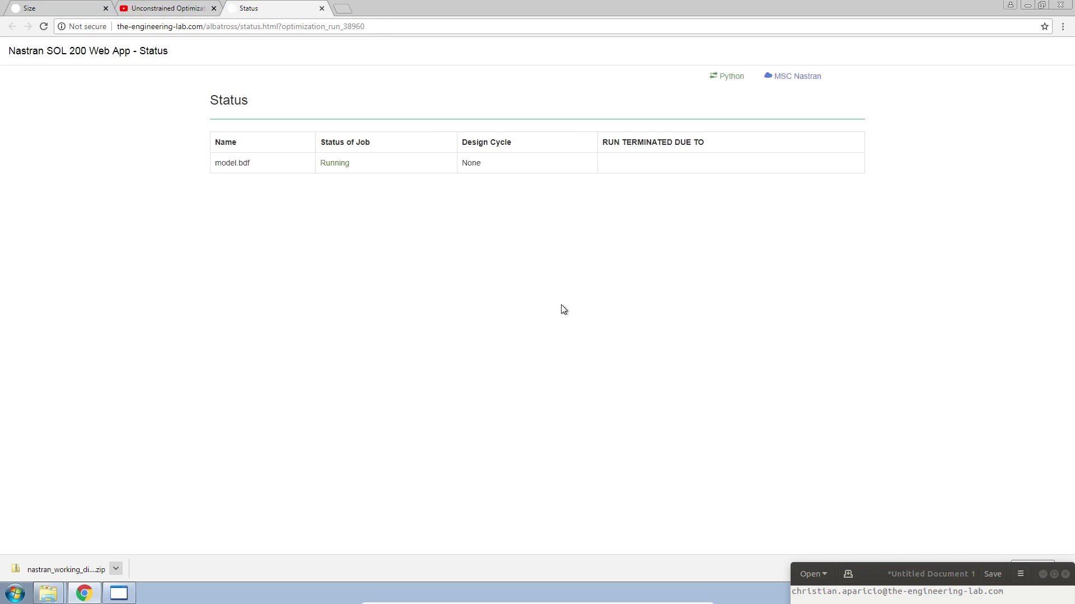
- Reopen nastran_working_directory from the taskbar jump list and return to the job status page
{"action": "left_click", "coordinate": [48, 594]}
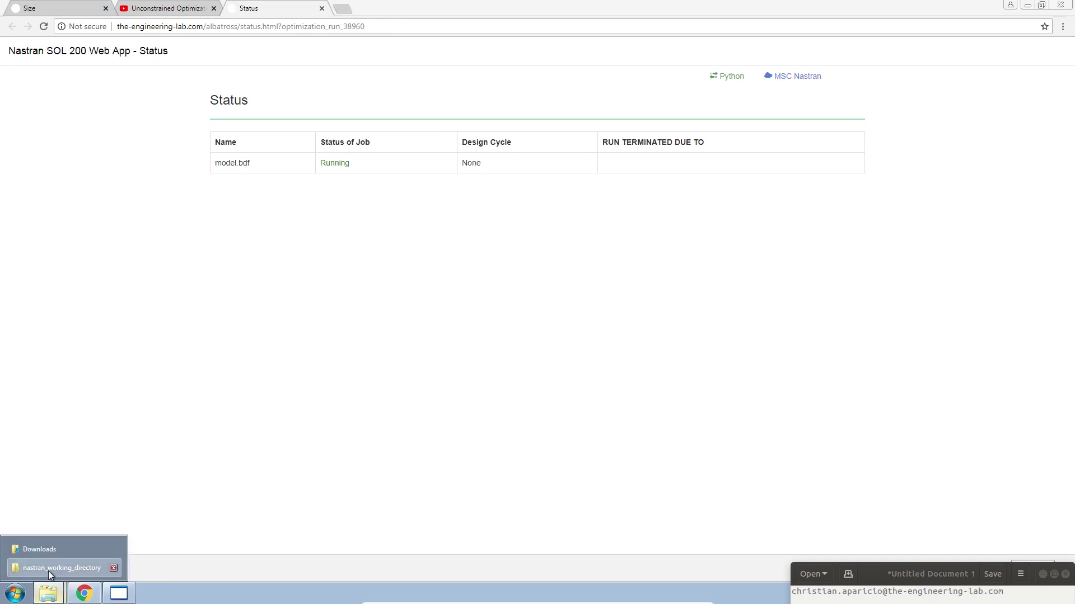
{"action": "left_click", "coordinate": [48, 568]}
{"action": "left_click", "coordinate": [485, 132]}
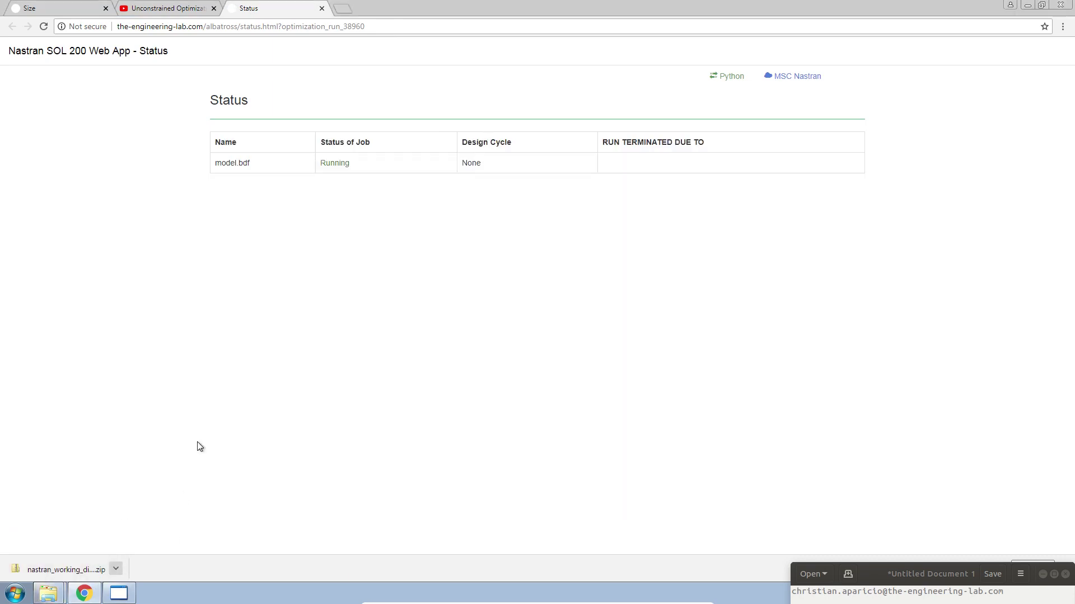
{"action": "left_click", "coordinate": [48, 593]}
{"action": "left_click", "coordinate": [54, 572]}
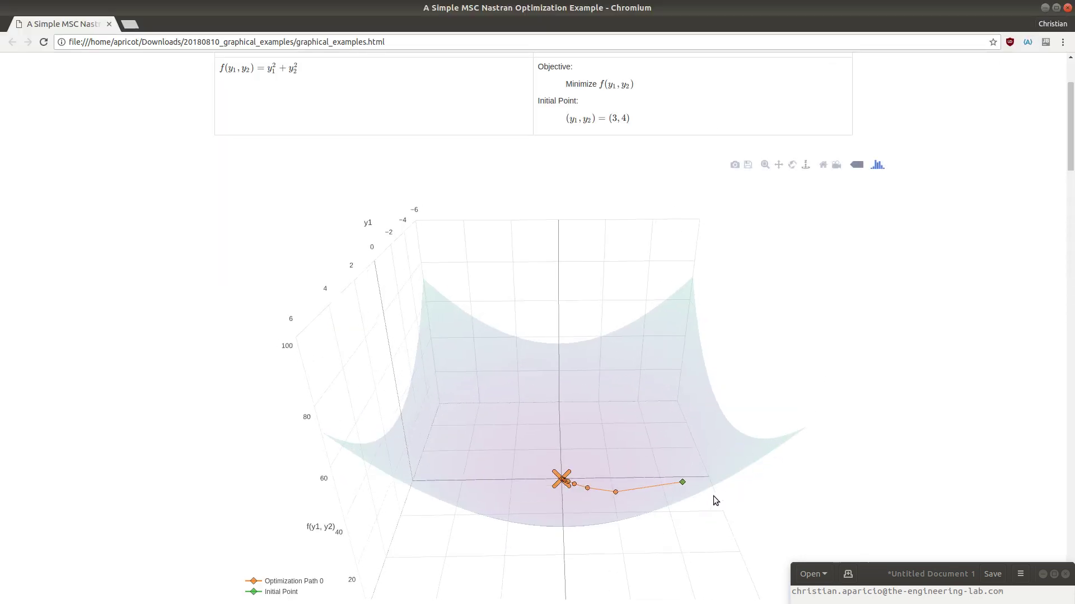
- Rotate the surface to follow the descent path, then minimize the plot to view results
{"action": "left_click_drag", "start_coordinate": [713, 496], "coordinate": [771, 426]}
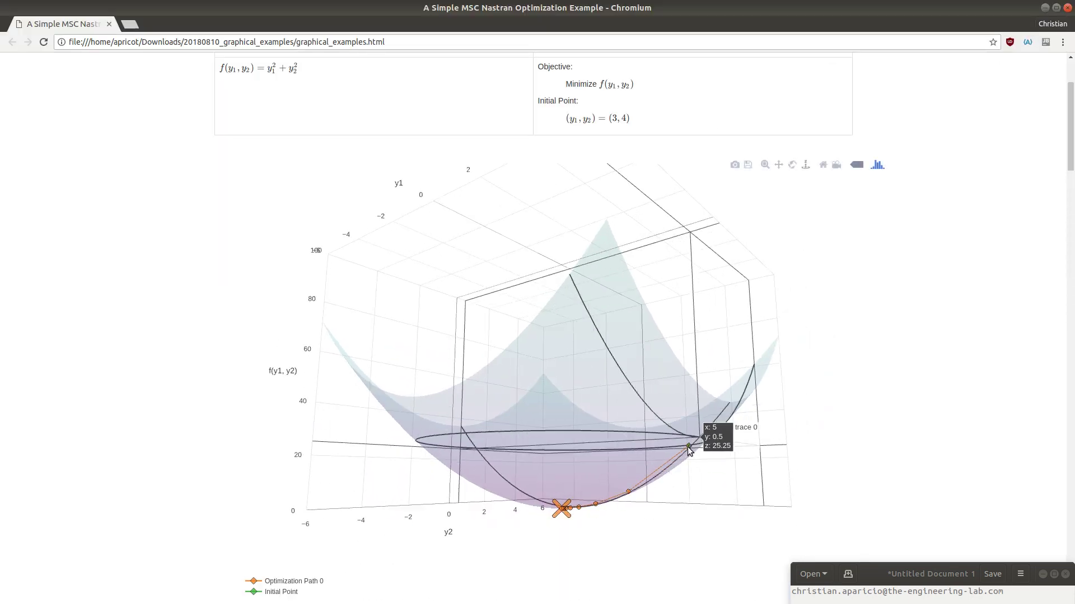
{"action": "left_click_drag", "start_coordinate": [687, 448], "coordinate": [664, 404]}
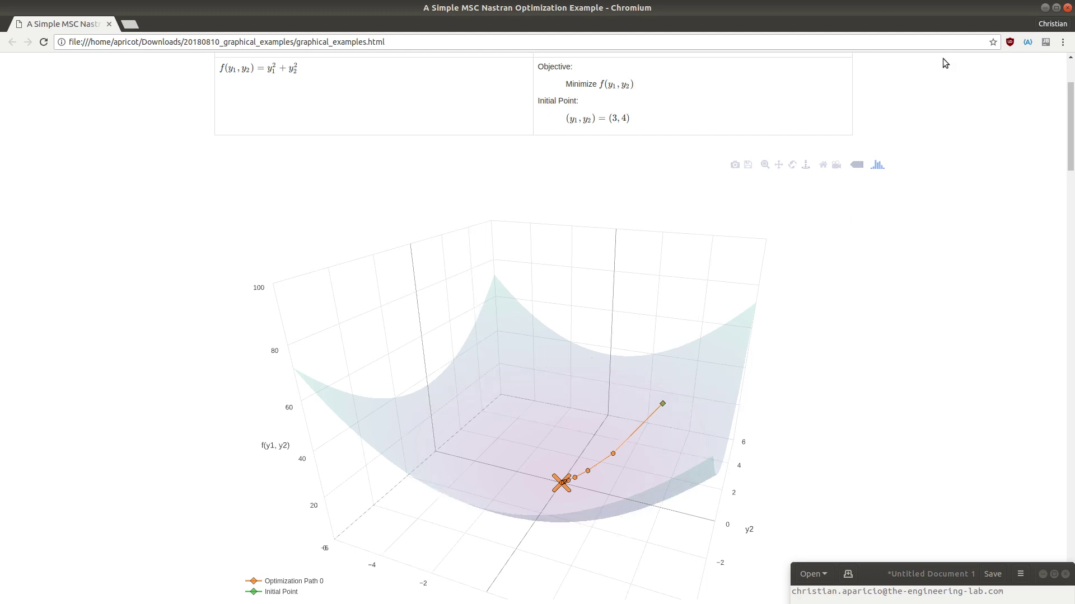
{"action": "left_click", "coordinate": [1045, 7]}
{"action": "mouse_move", "coordinate": [286, 213]}
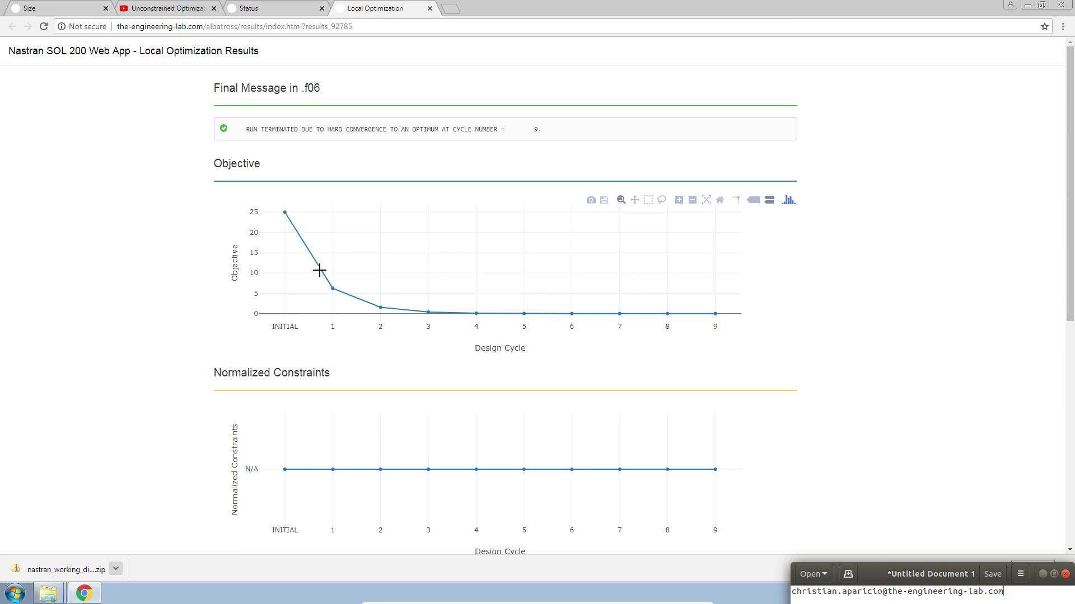
{"action": "mouse_move", "coordinate": [324, 284]}
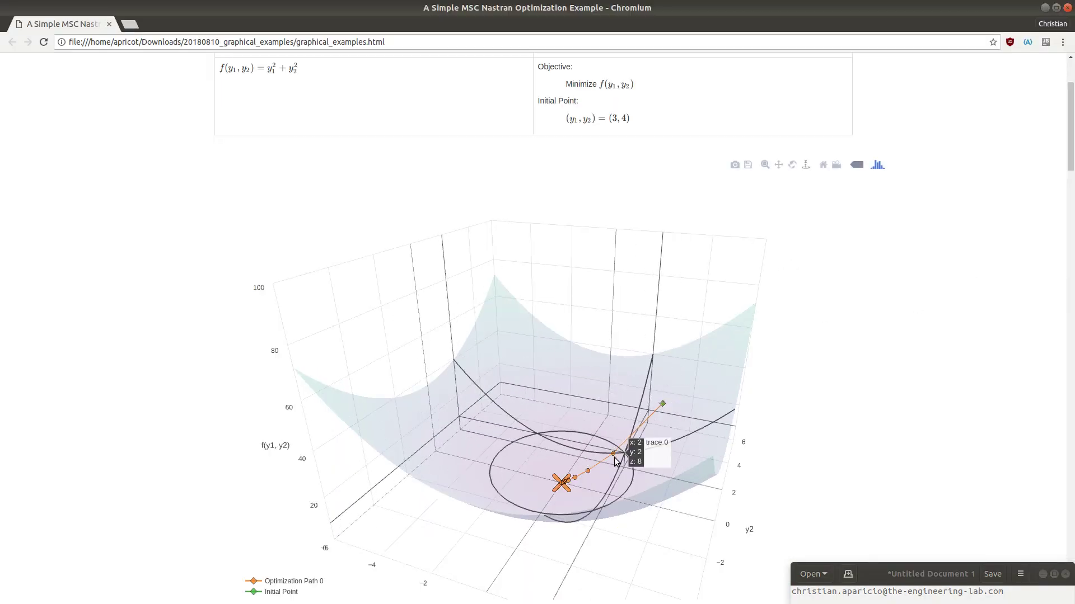
- Rotate the plot to a near top-down view, zooming and shifting it up-left
{"action": "mouse_move", "coordinate": [615, 462]}
{"action": "left_mouse_down"}
{"action": "mouse_move", "coordinate": [591, 346]}
{"action": "mouse_move", "coordinate": [635, 458]}
{"action": "left_mouse_up"}
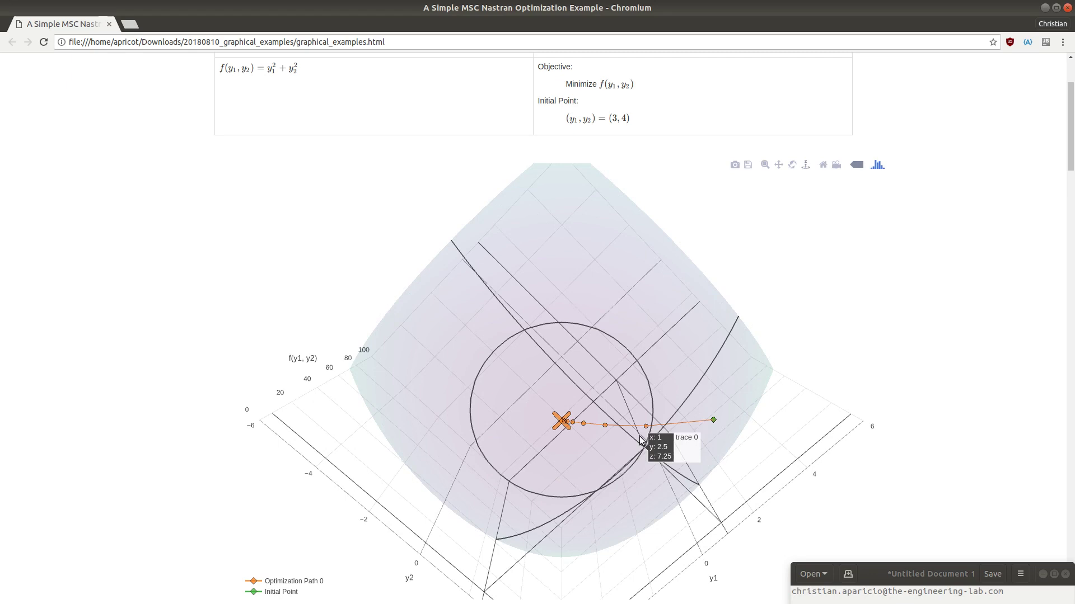
{"action": "scroll", "coordinate": [672, 470], "scroll_direction": "up", "scroll_amount": 5}
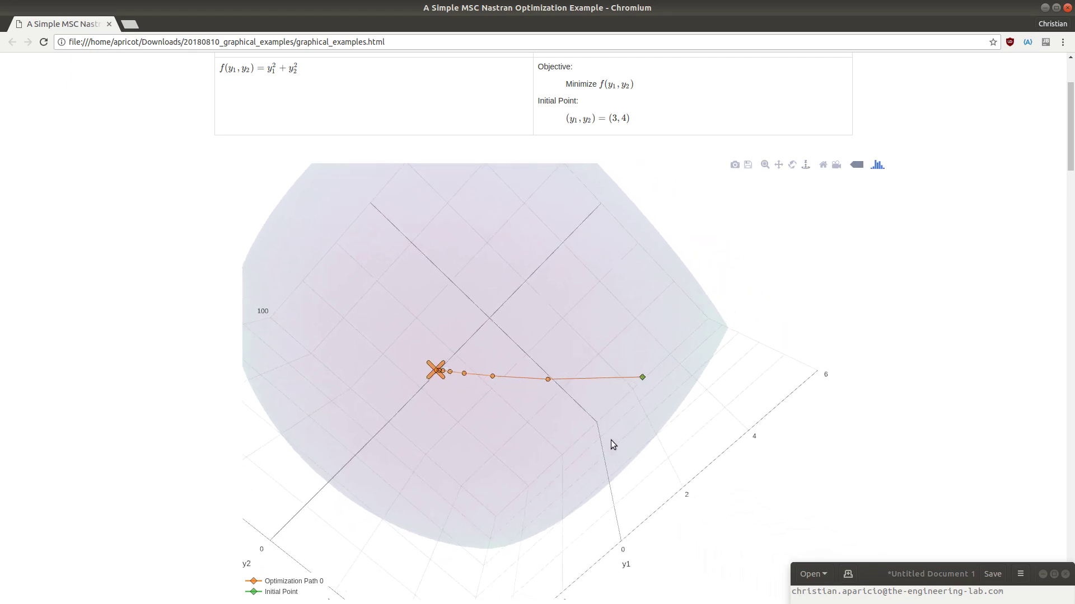
{"action": "left_click_drag", "start_coordinate": [611, 442], "coordinate": [549, 402]}
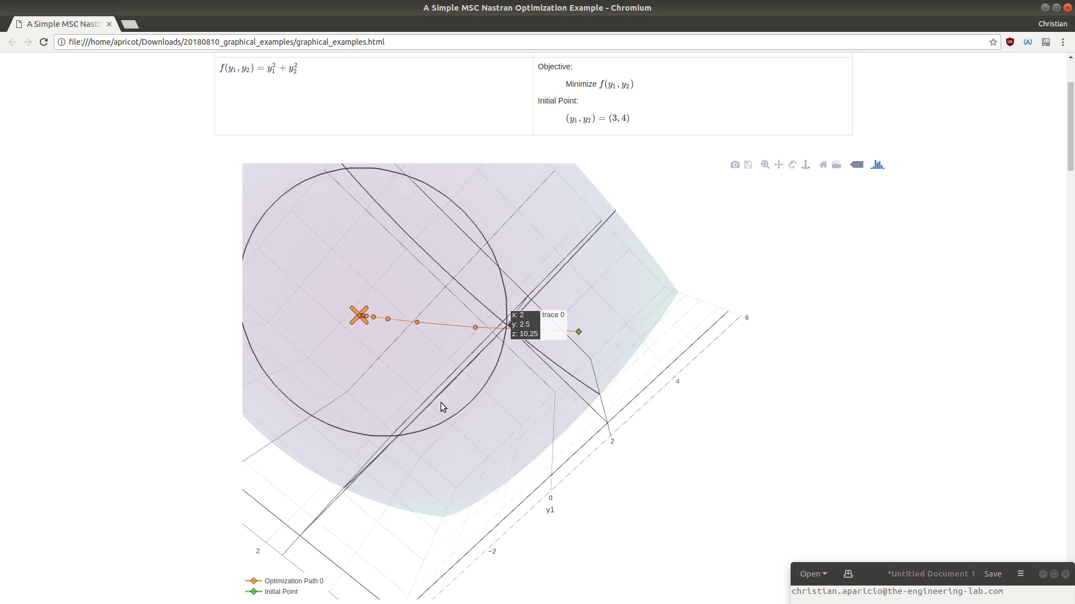
{"action": "scroll", "coordinate": [160, 515], "scroll_direction": "down", "scroll_amount": 3}
{"action": "scroll", "coordinate": [169, 508], "scroll_direction": "up", "scroll_amount": 2}
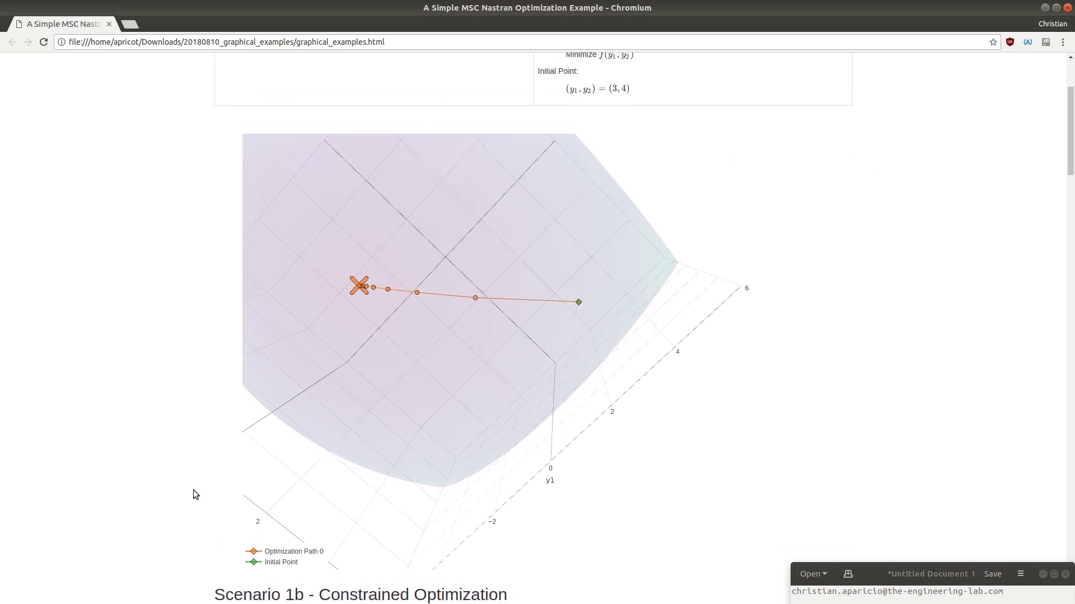
- Use the legend to show only Optimization Path 0, hiding the surface and Initial Point
{"action": "double_click", "coordinate": [281, 563]}
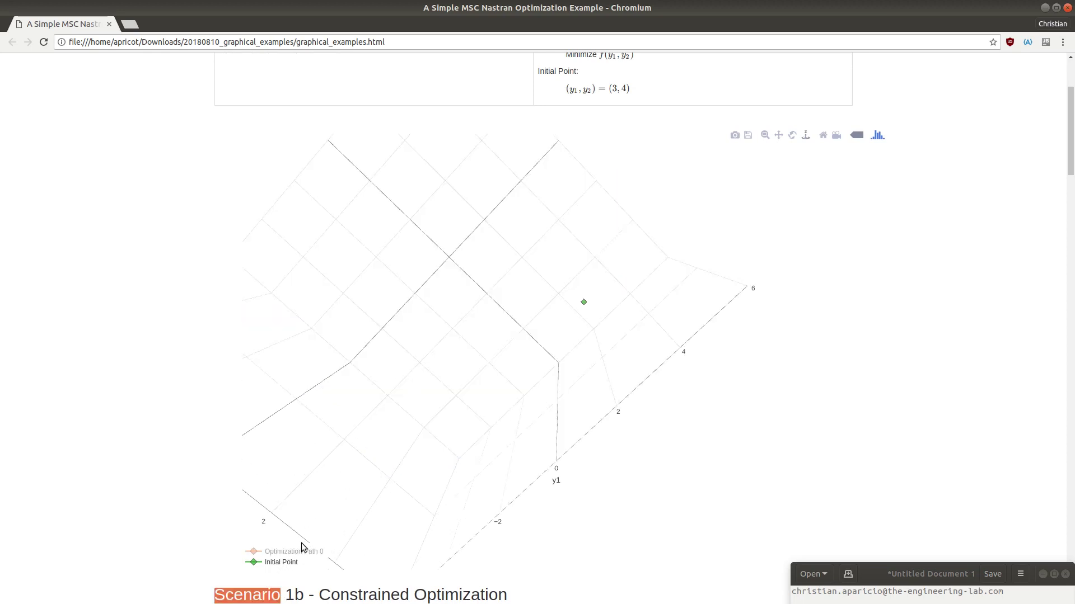
{"action": "left_click", "coordinate": [300, 553]}
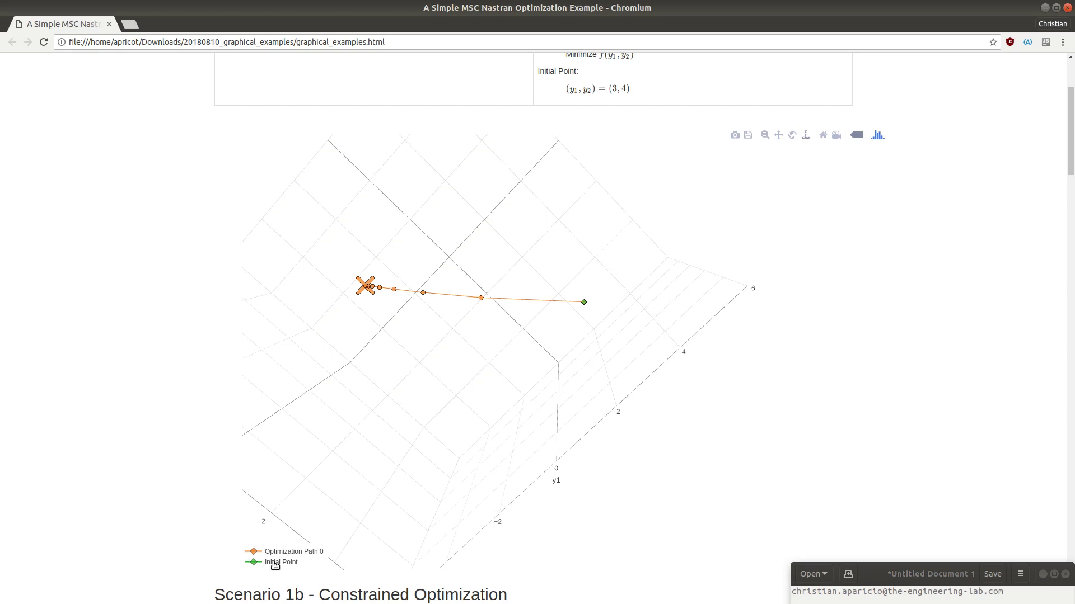
{"action": "left_click", "coordinate": [275, 563]}
{"action": "mouse_move", "coordinate": [479, 300]}
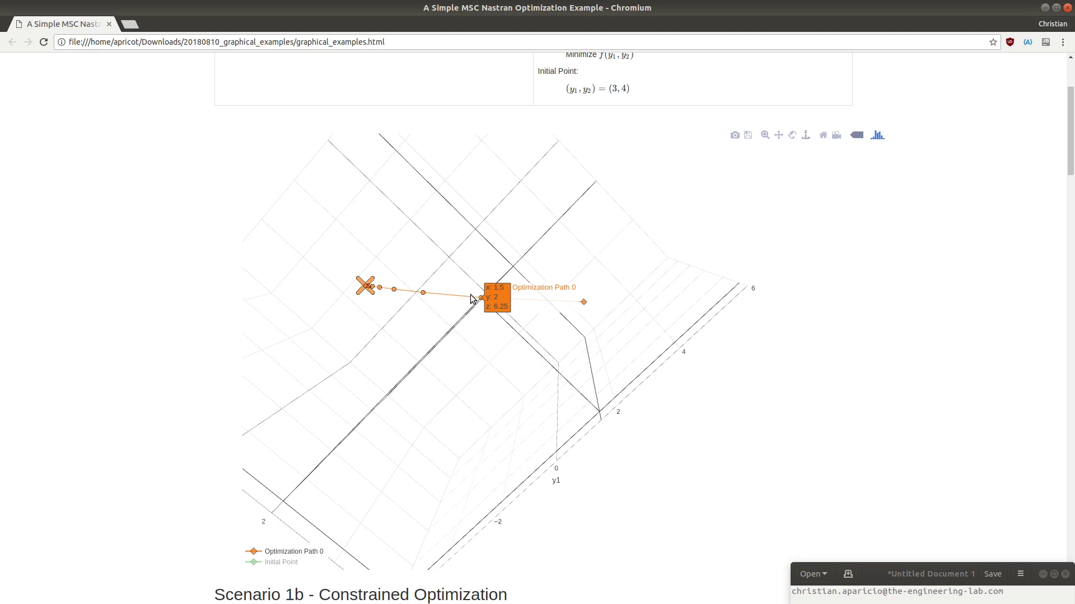
{"action": "mouse_move", "coordinate": [413, 300]}
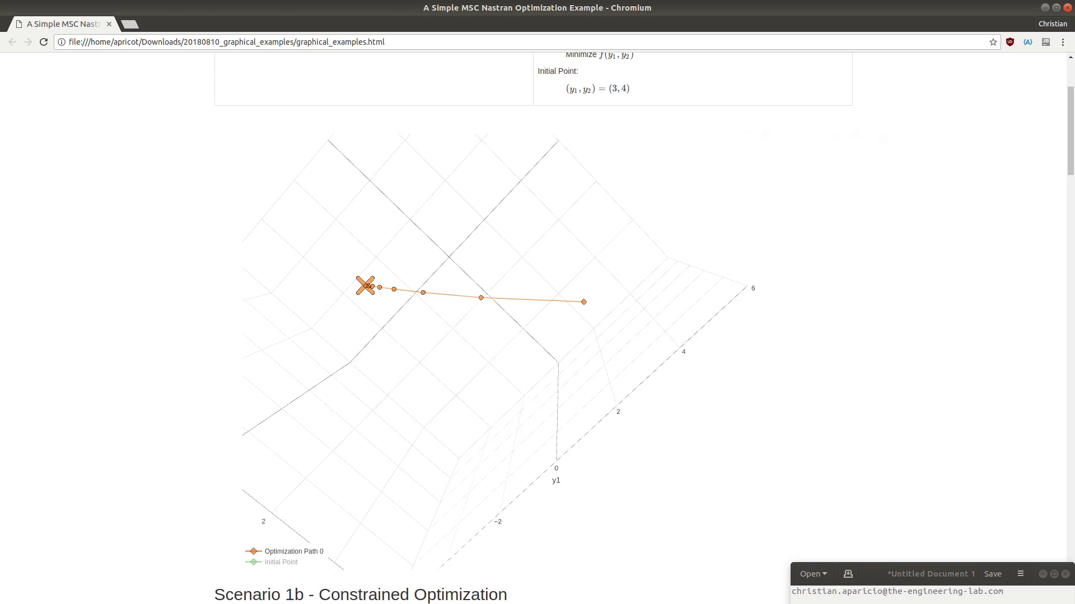
- Minimize the plot and read Objective values falling from 25 to about 2µ at cycle 9
{"action": "left_click", "coordinate": [1045, 8]}
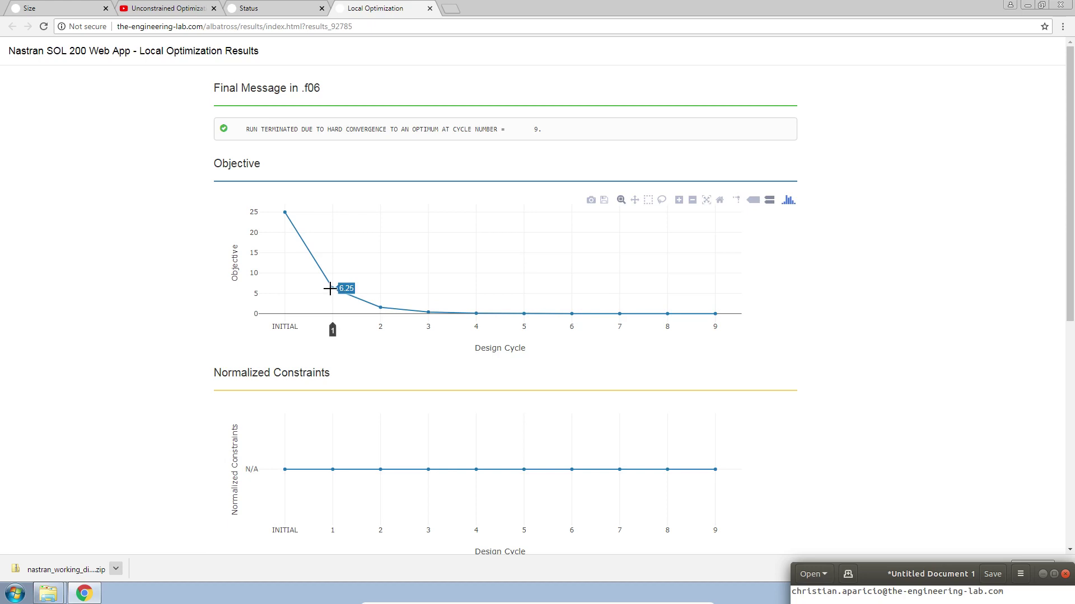
{"action": "mouse_move", "coordinate": [373, 306]}
{"action": "mouse_move", "coordinate": [284, 210]}
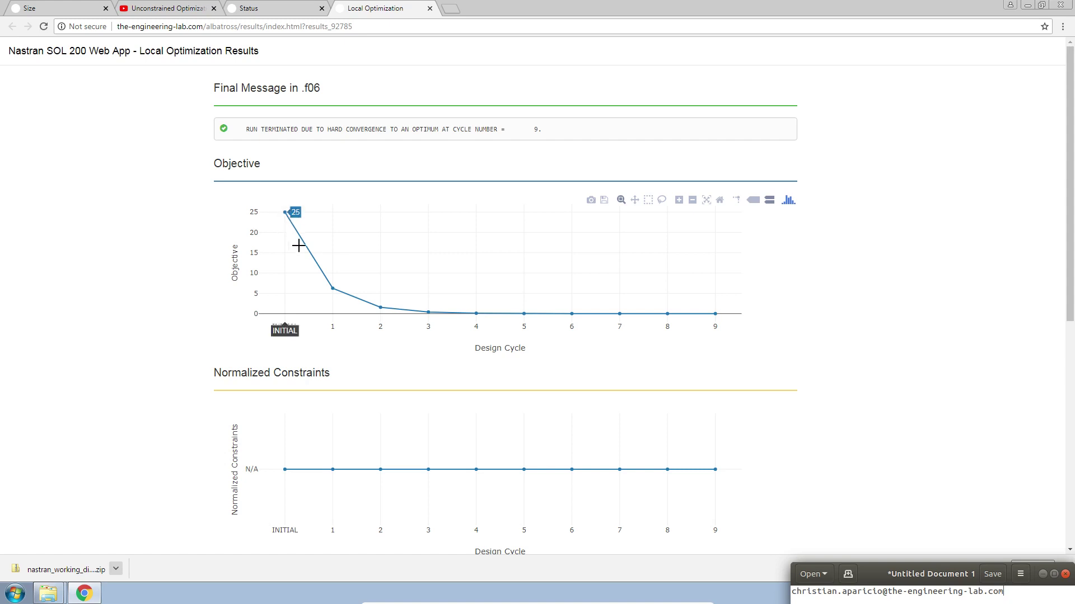
{"action": "mouse_move", "coordinate": [717, 314]}
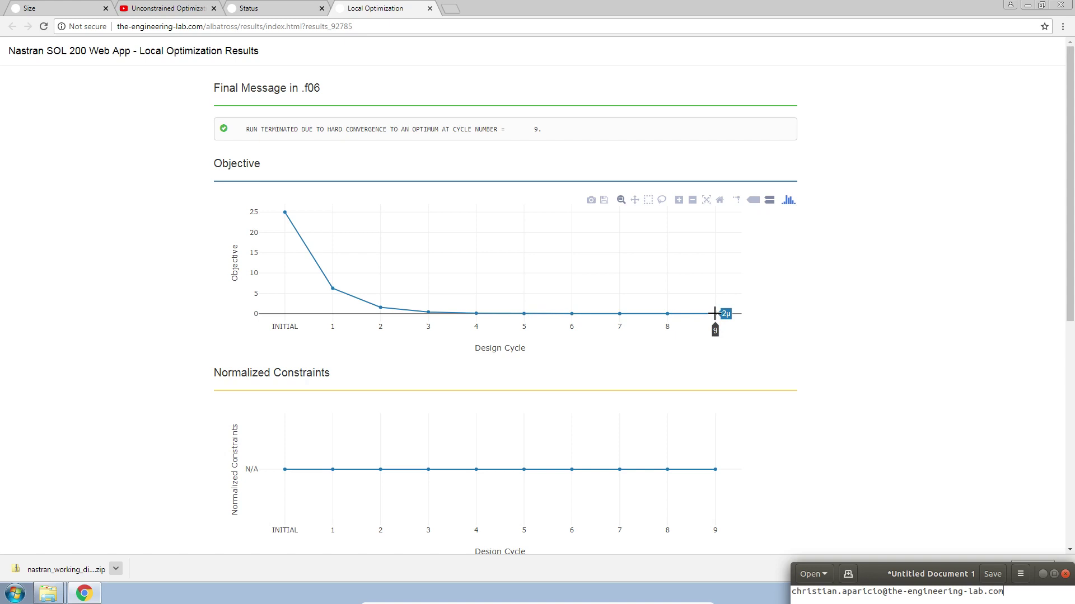
- Scroll down to inspect the Normalized Constraints chart values
{"action": "scroll", "coordinate": [839, 327], "scroll_direction": "down", "scroll_amount": 2}
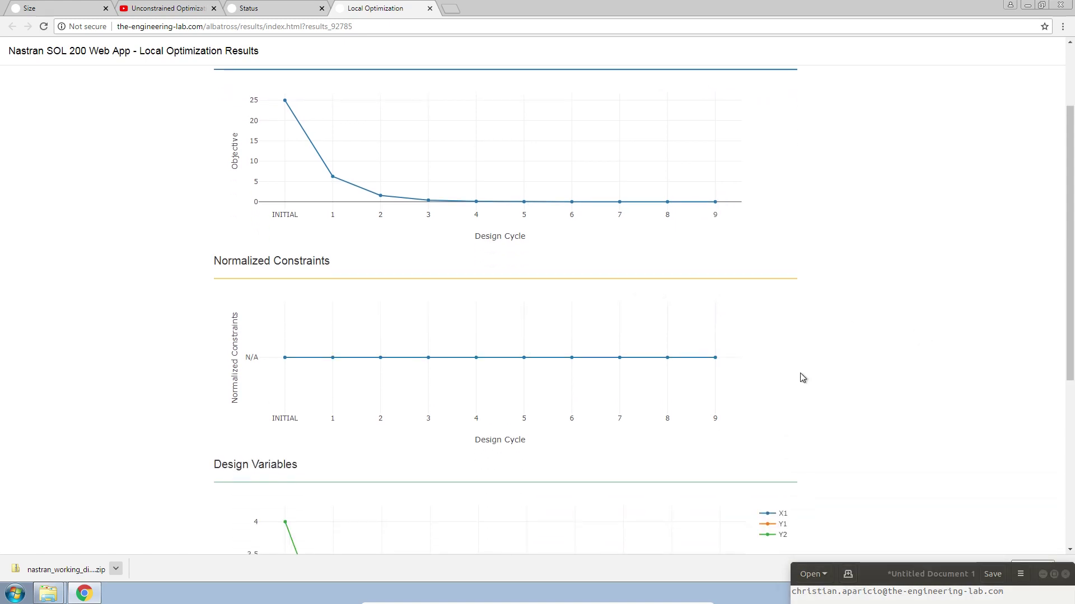
{"action": "scroll", "coordinate": [797, 375], "scroll_direction": "down", "scroll_amount": 2}
{"action": "mouse_move", "coordinate": [388, 271]}
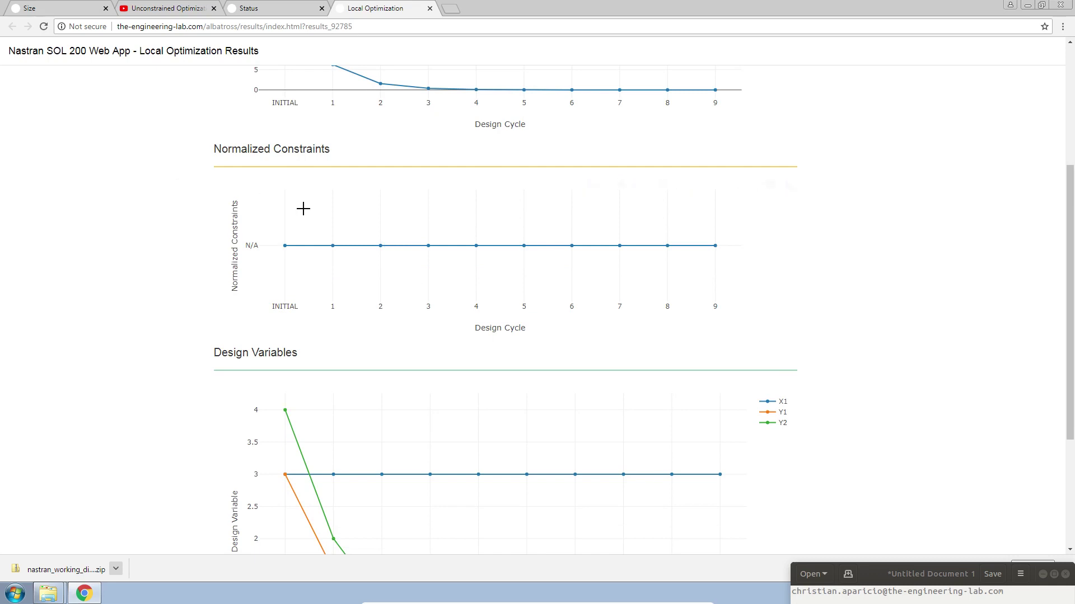
{"action": "mouse_move", "coordinate": [332, 253]}
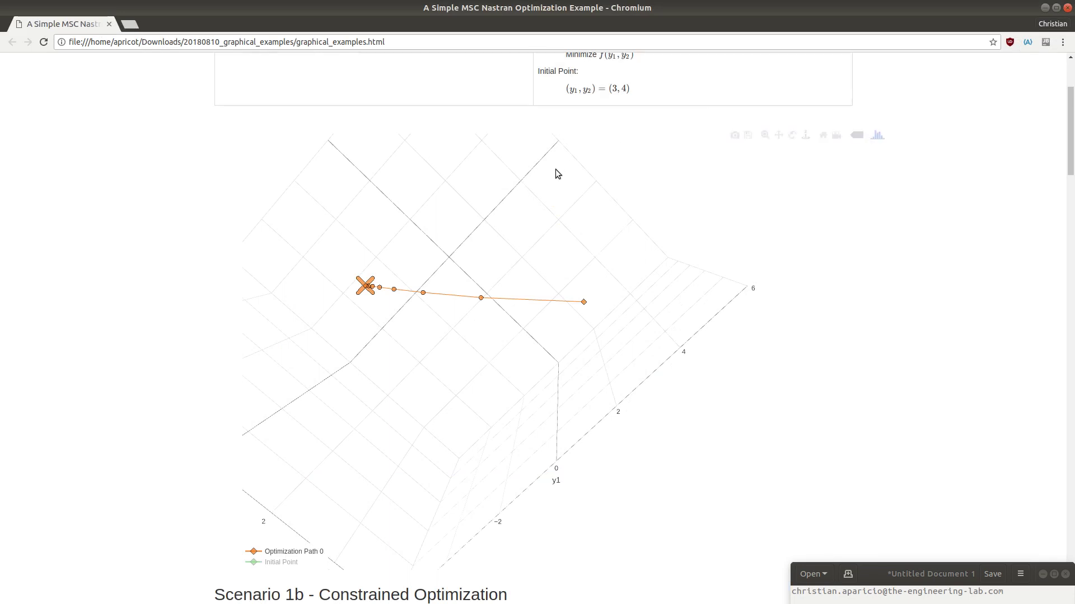
- Toggle the Initial Point marker on, off and back on in the legend
{"action": "left_click", "coordinate": [269, 563]}
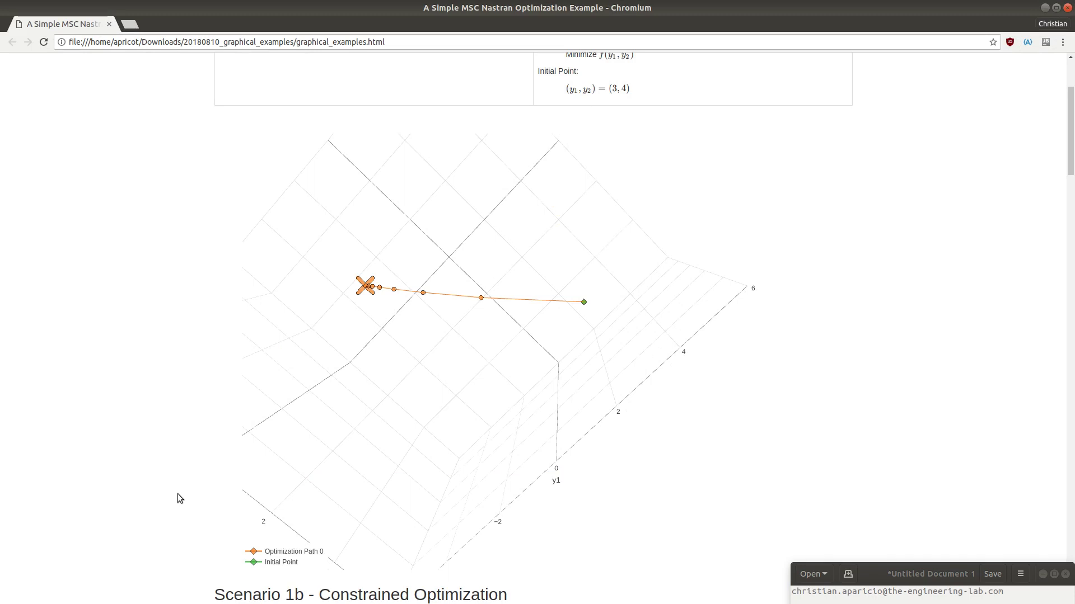
{"action": "left_click", "coordinate": [273, 562]}
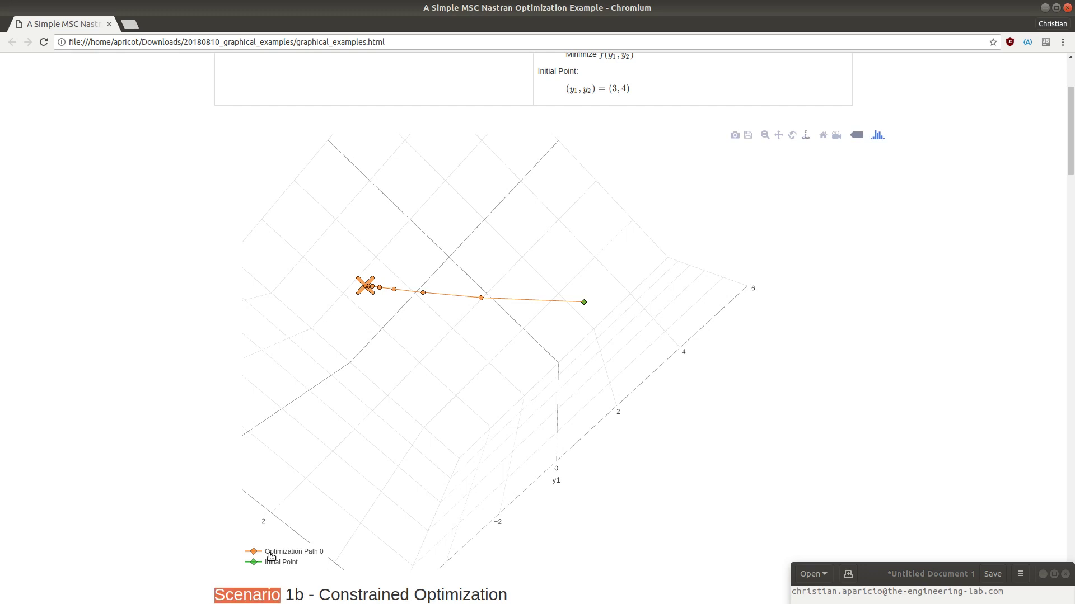
{"action": "left_click", "coordinate": [274, 563]}
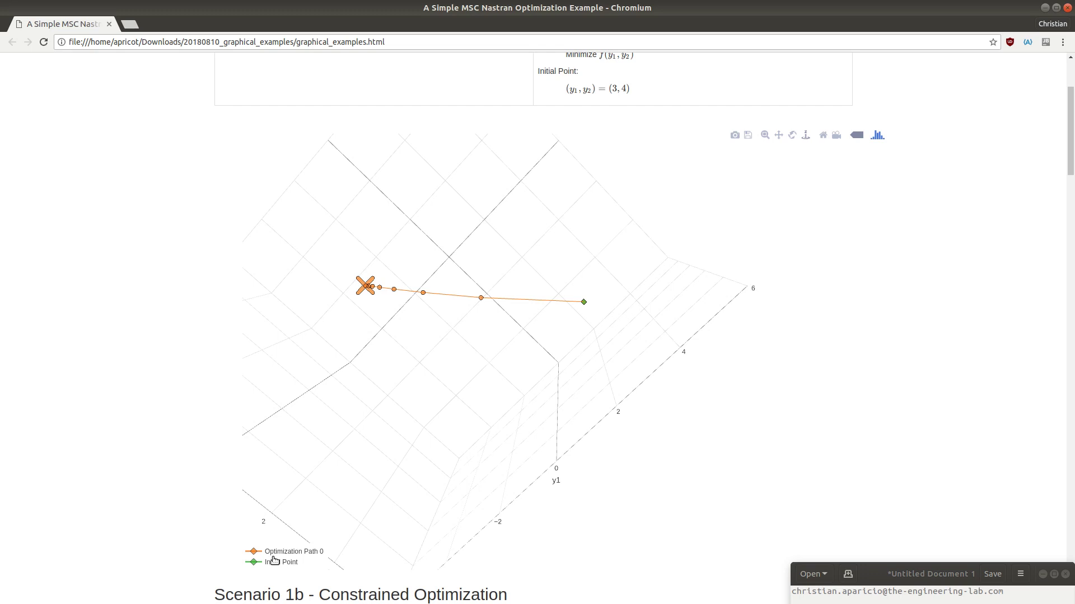
- Show the surface and Initial Point with Optimization Path 0 hidden, reset the camera, and minimize Chromium
{"action": "double_click", "coordinate": [273, 554]}
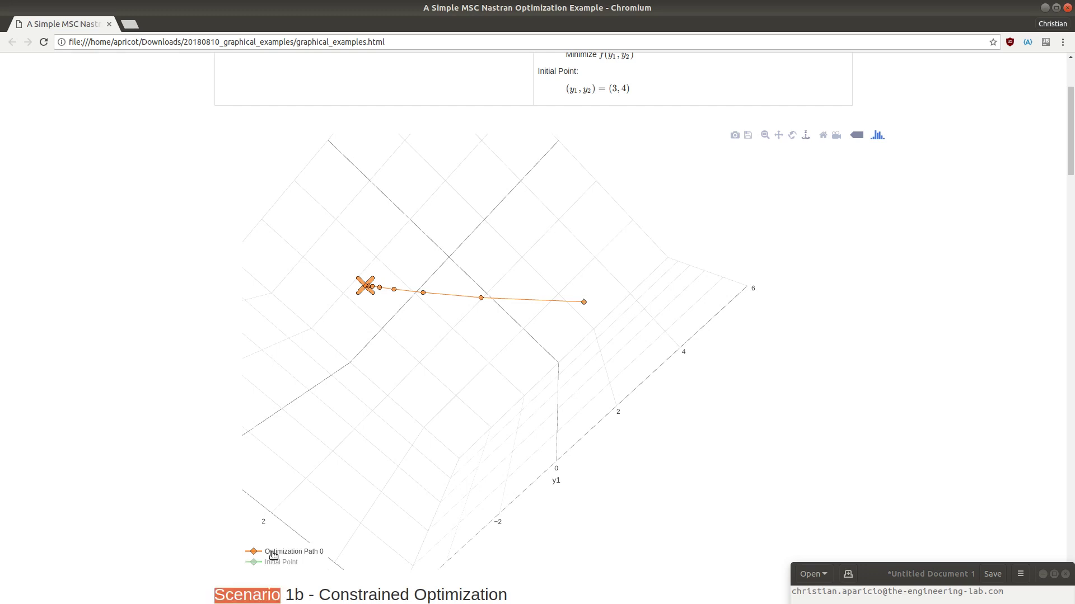
{"action": "left_click", "coordinate": [273, 553]}
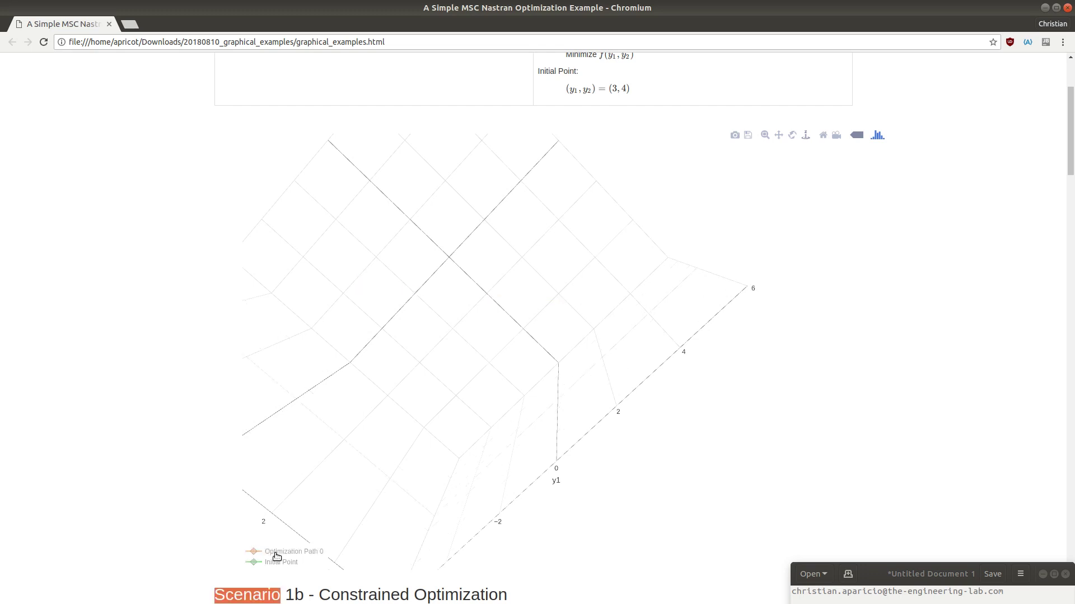
{"action": "double_click", "coordinate": [277, 554]}
{"action": "left_click", "coordinate": [277, 553]}
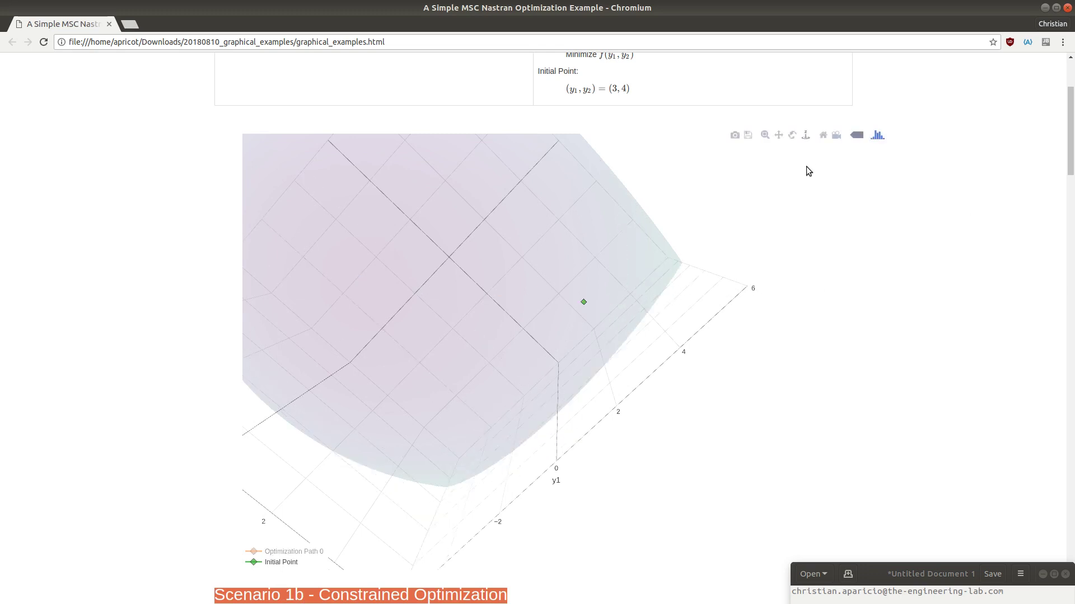
{"action": "left_click", "coordinate": [823, 139]}
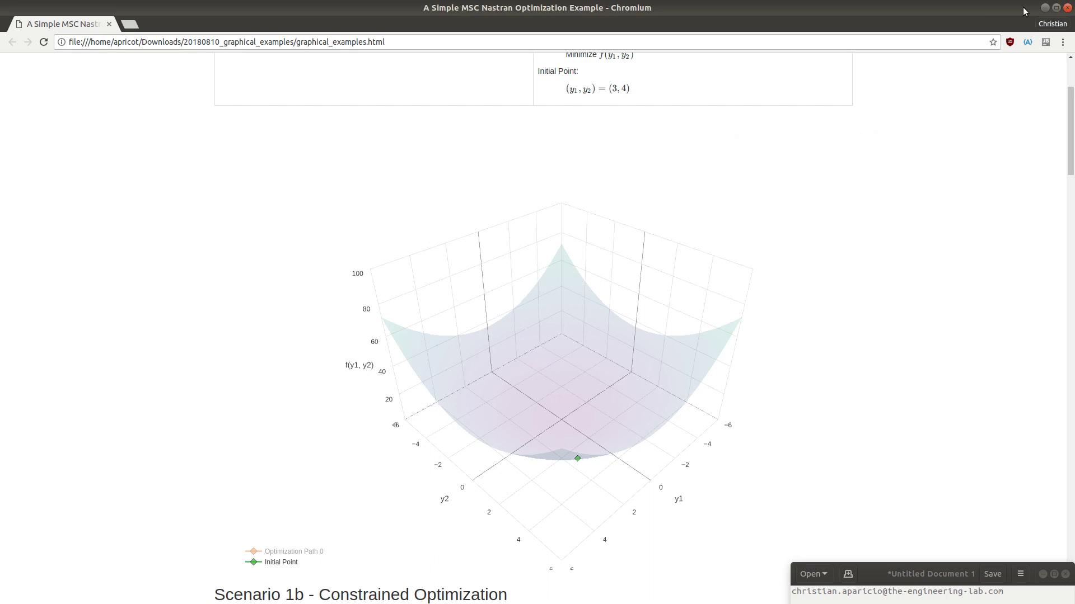
{"action": "left_click", "coordinate": [1044, 8]}
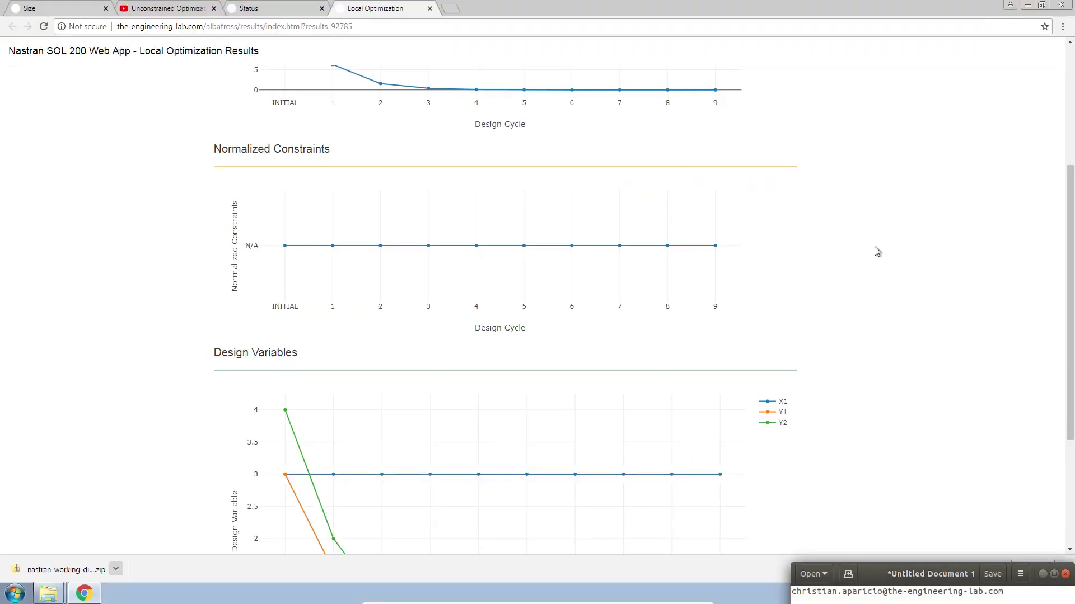
- Scroll to the Design Variables chart and read the design cycle 1 values
{"action": "scroll", "coordinate": [819, 317], "scroll_direction": "down", "scroll_amount": 3}
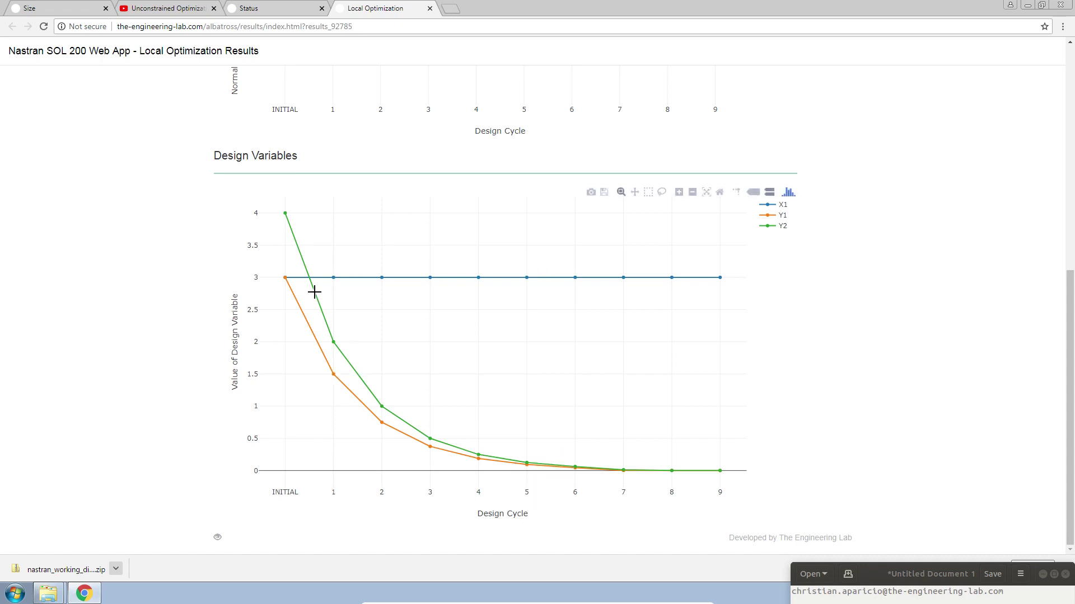
{"action": "mouse_move", "coordinate": [324, 316]}
- Hide X1 in Design Variables, then isolate Optimization Path 0 in the 3D plot
{"action": "left_click", "coordinate": [776, 204]}
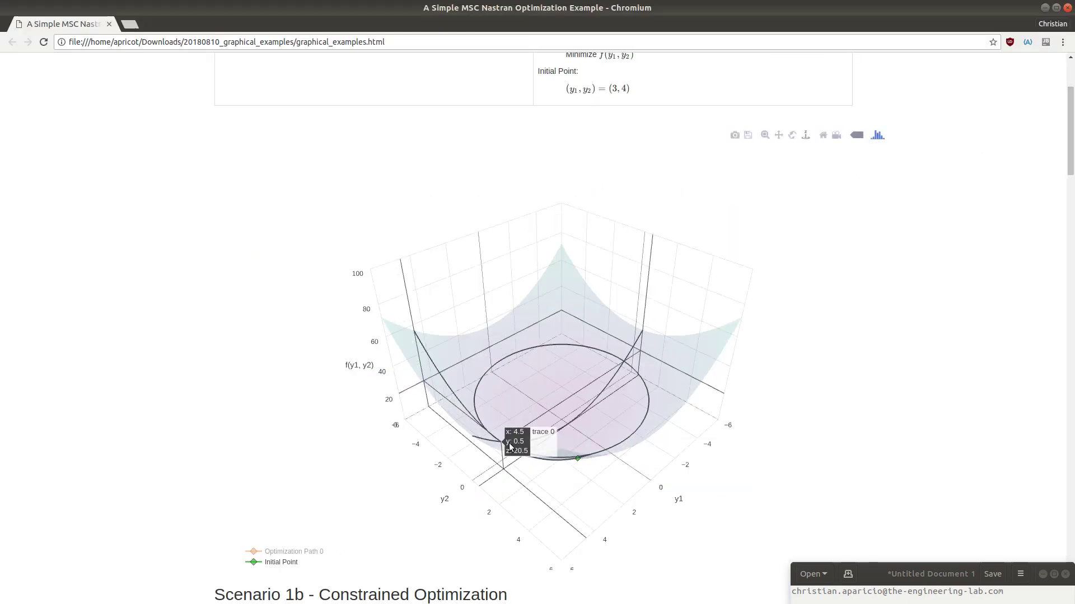
{"action": "left_click_drag", "start_coordinate": [509, 446], "coordinate": [754, 410]}
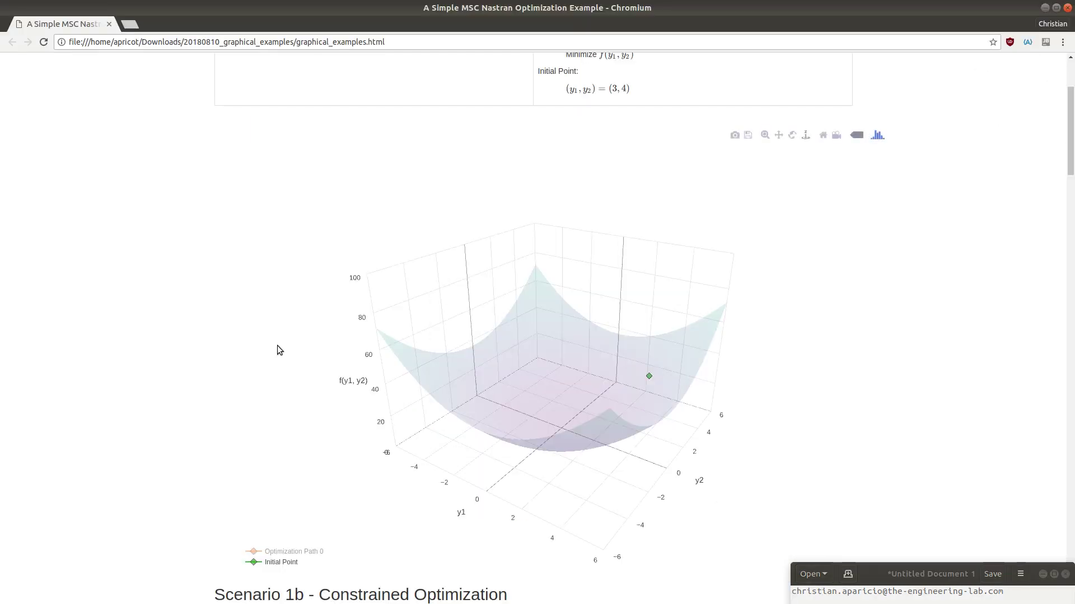
{"action": "left_click", "coordinate": [273, 551]}
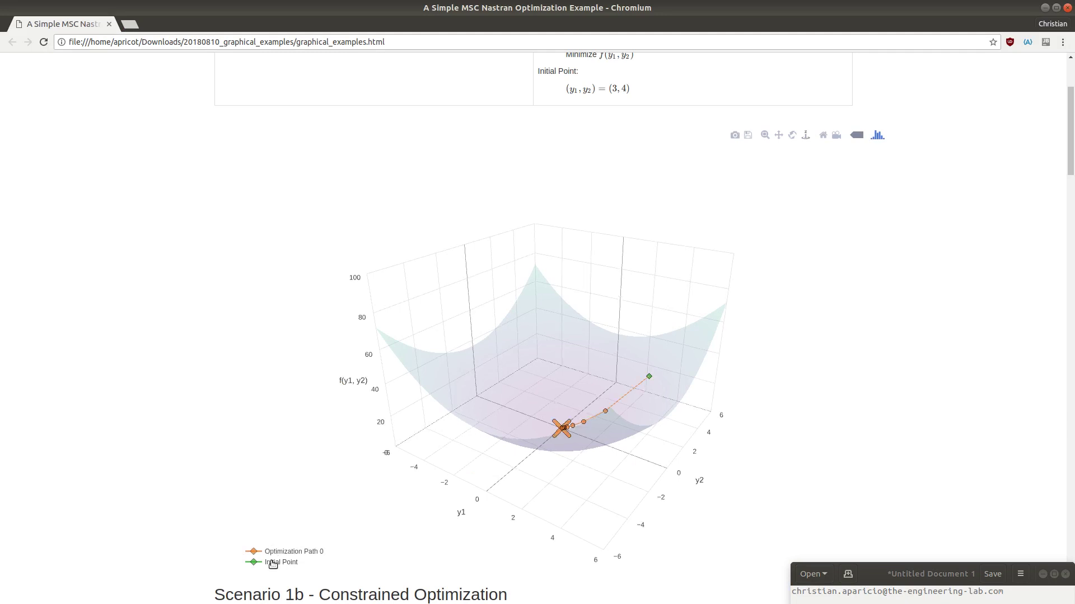
{"action": "double_click", "coordinate": [280, 555]}
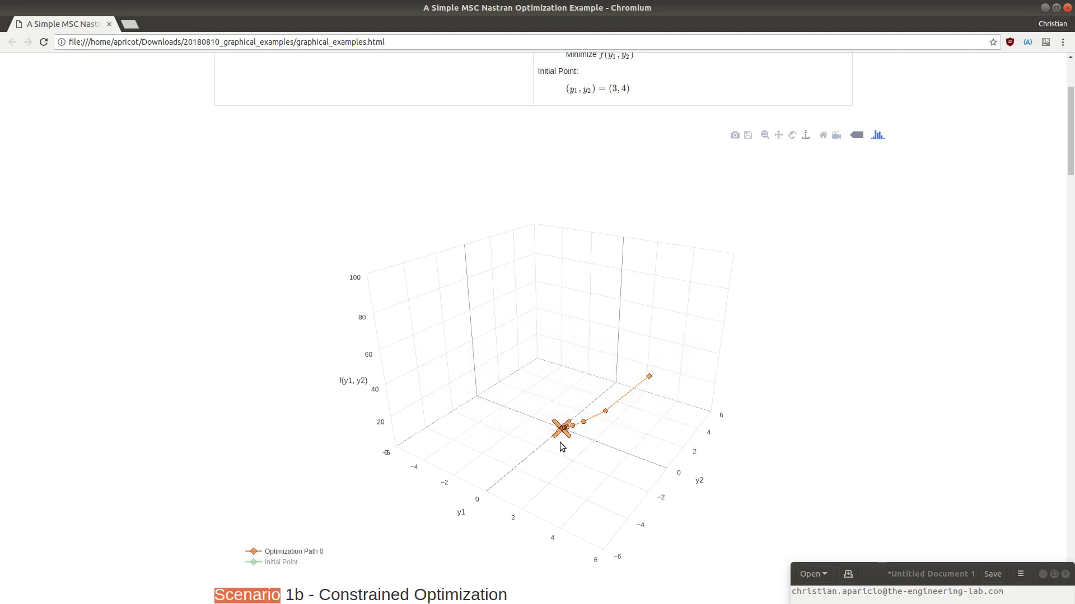
- Zoom in and orbit until the path runs horizontally into its final point
{"action": "scroll", "coordinate": [564, 440], "scroll_direction": "up", "scroll_amount": 5}
{"action": "left_click_drag", "start_coordinate": [564, 440], "coordinate": [578, 401]}
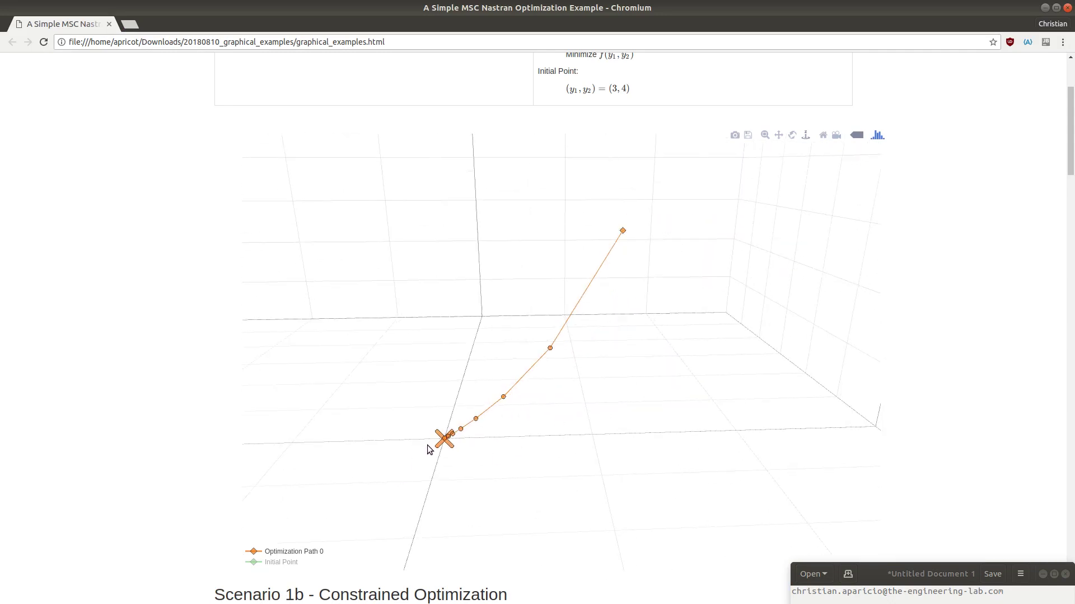
{"action": "mouse_move", "coordinate": [428, 448]}
{"action": "left_mouse_down"}
{"action": "mouse_move", "coordinate": [542, 227]}
{"action": "mouse_move", "coordinate": [388, 319]}
{"action": "left_mouse_up"}
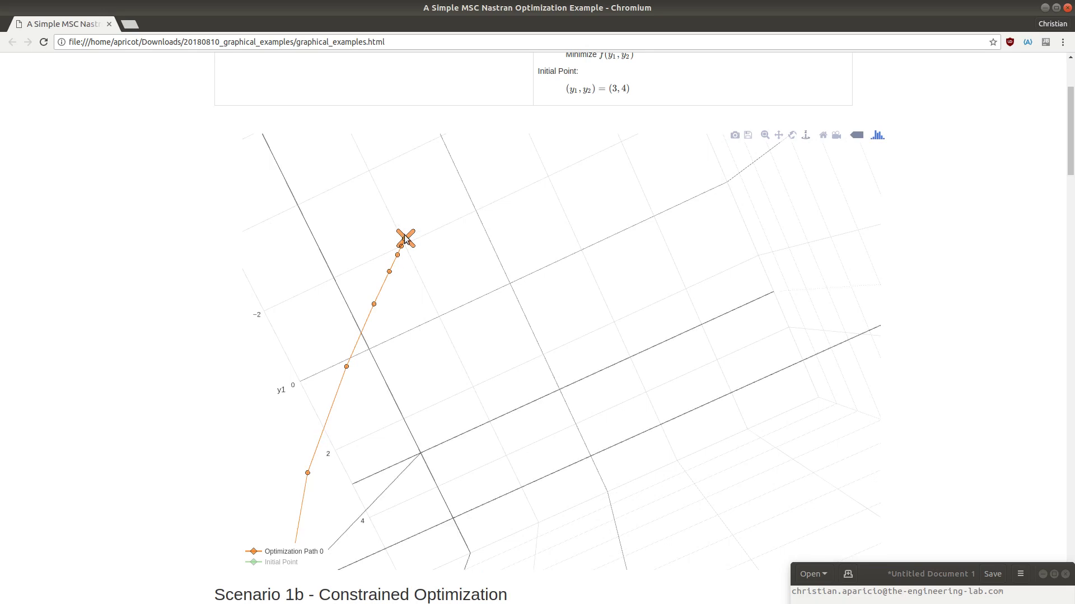
{"action": "mouse_move", "coordinate": [404, 239]}
{"action": "left_mouse_down"}
{"action": "mouse_move", "coordinate": [532, 259]}
{"action": "mouse_move", "coordinate": [570, 331]}
{"action": "left_mouse_up"}
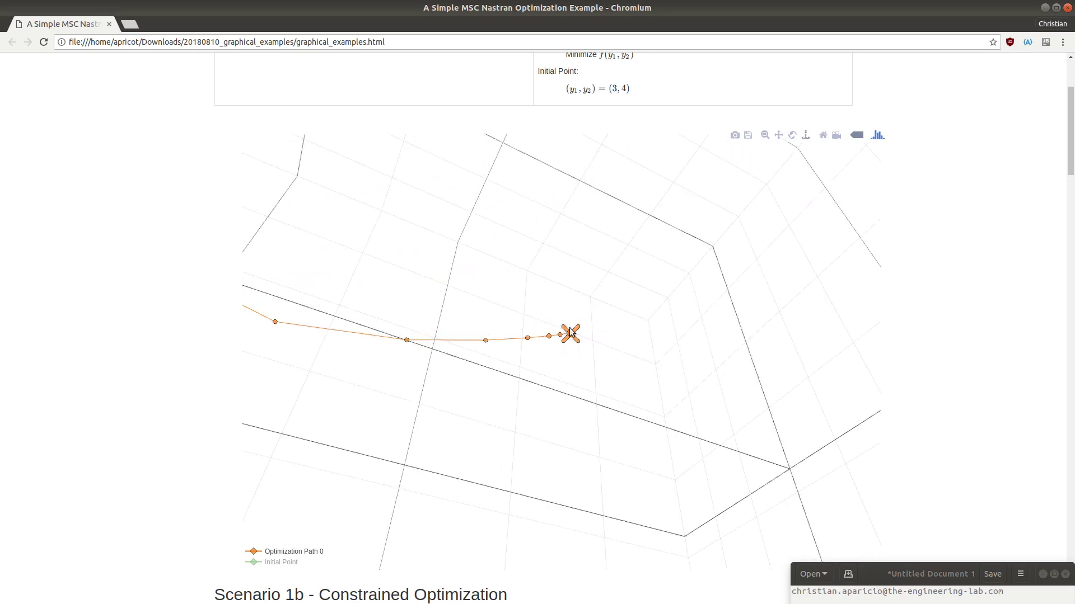
{"action": "mouse_move", "coordinate": [549, 336]}
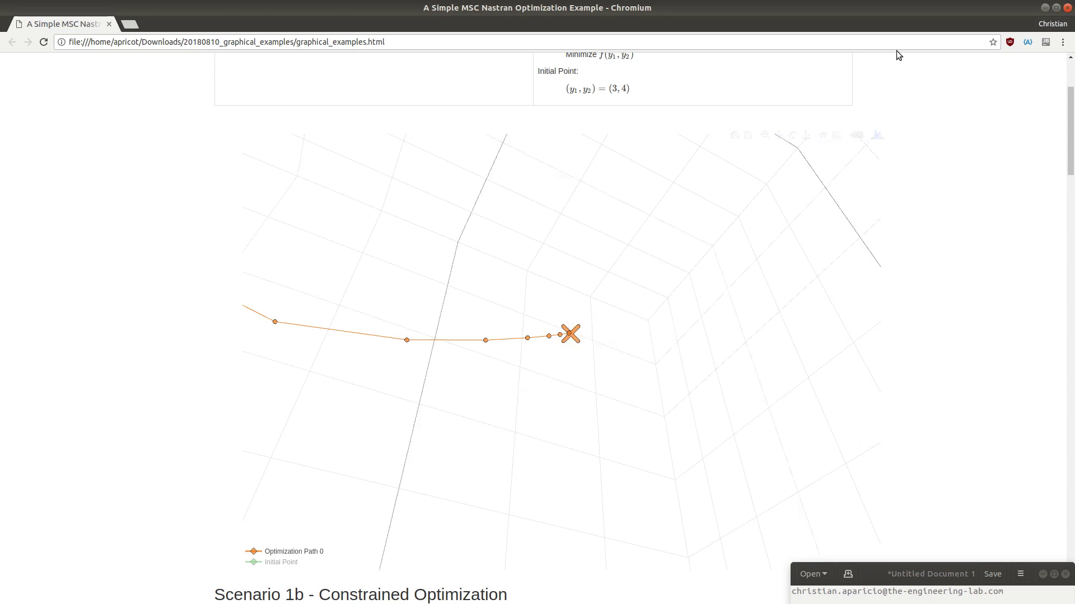
- Move the gedit window aside, close the downloads bar, and review the optimization plot charts
{"action": "left_click", "coordinate": [1043, 8]}
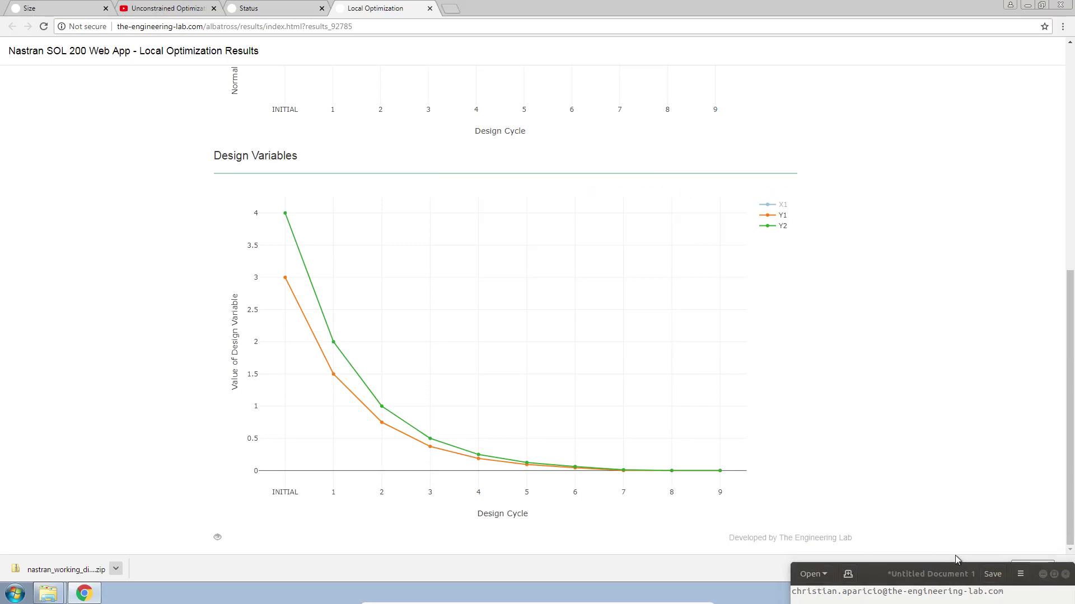
{"action": "left_click_drag", "start_coordinate": [954, 566], "coordinate": [837, 566]}
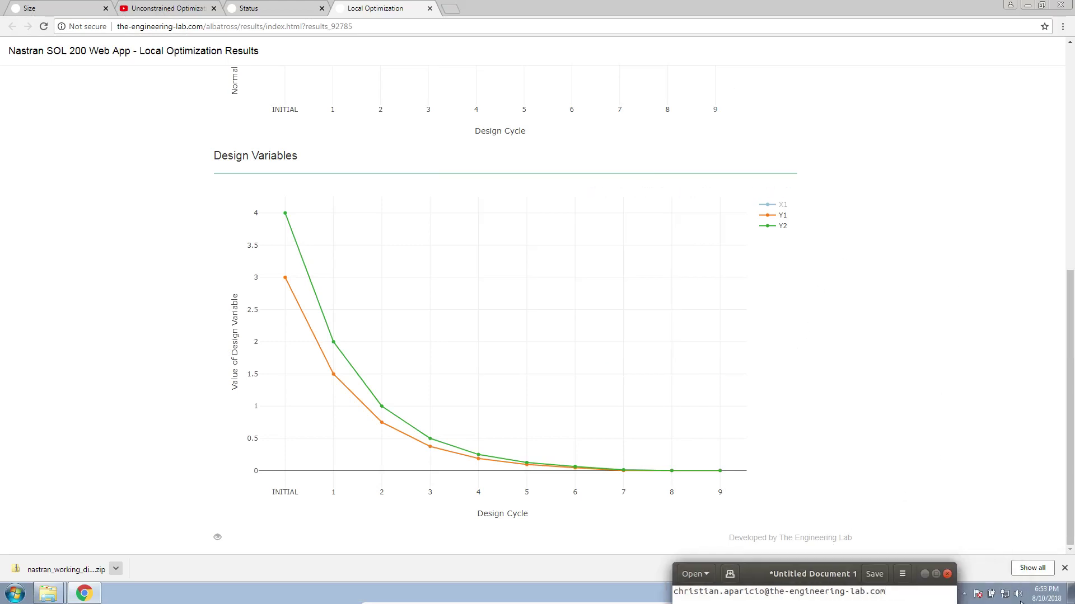
{"action": "left_click", "coordinate": [1064, 568]}
{"action": "scroll", "coordinate": [974, 532], "scroll_direction": "up", "scroll_amount": 7}
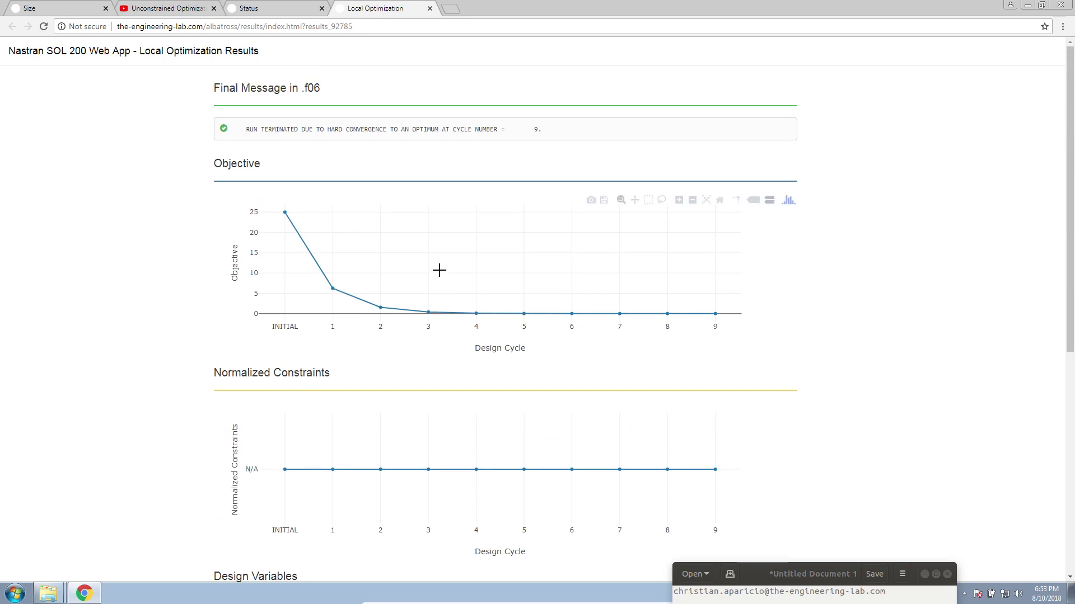
{"action": "mouse_move", "coordinate": [288, 213]}
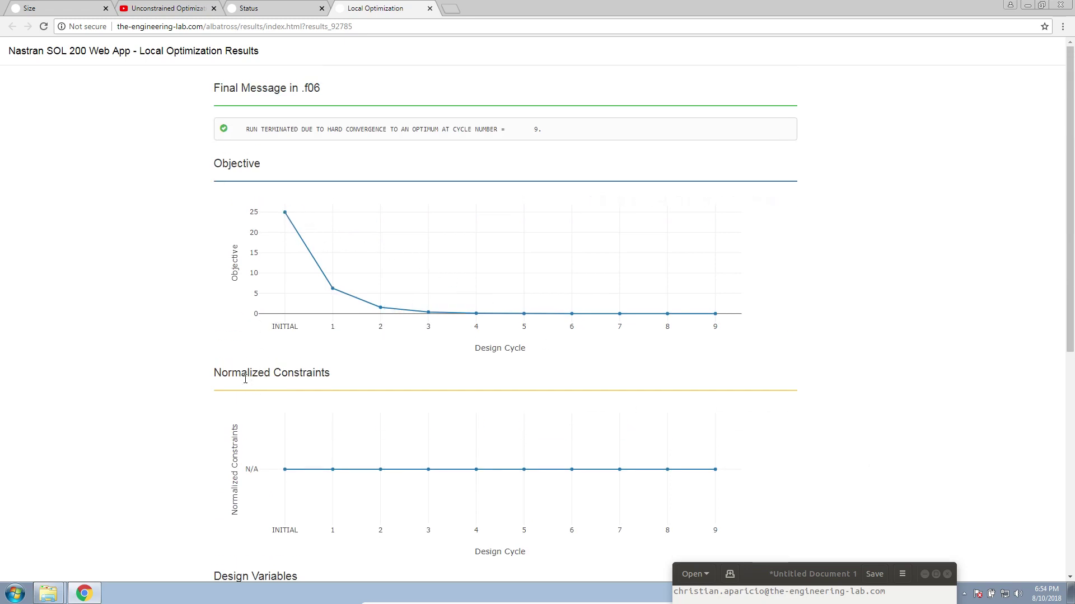
{"action": "scroll", "coordinate": [242, 378], "scroll_direction": "down", "scroll_amount": 2}
{"action": "mouse_move", "coordinate": [280, 372]}
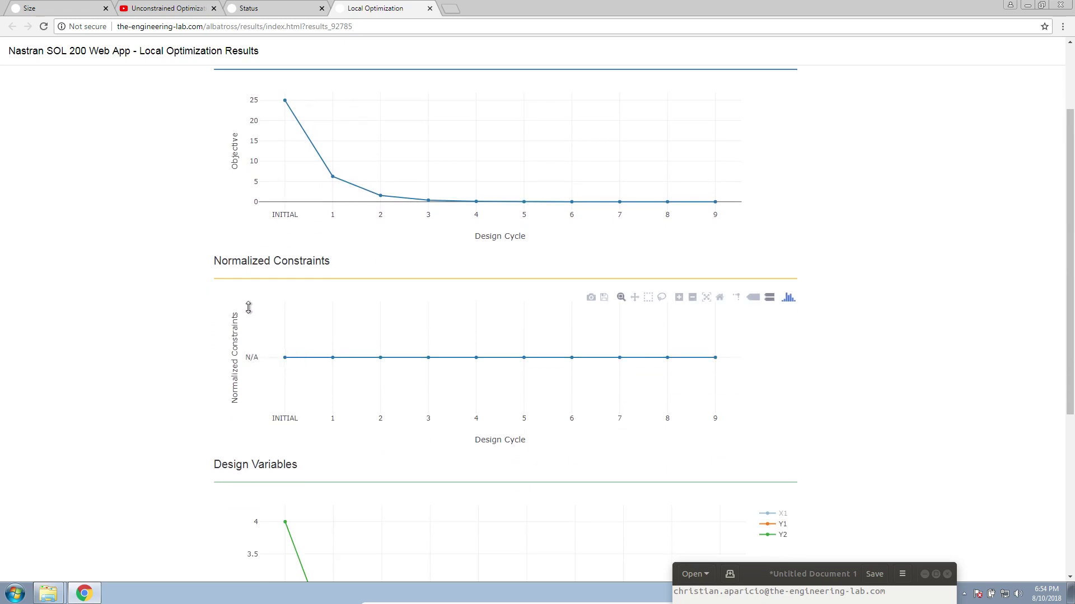
{"action": "scroll", "coordinate": [250, 358], "scroll_direction": "up", "scroll_amount": 2}
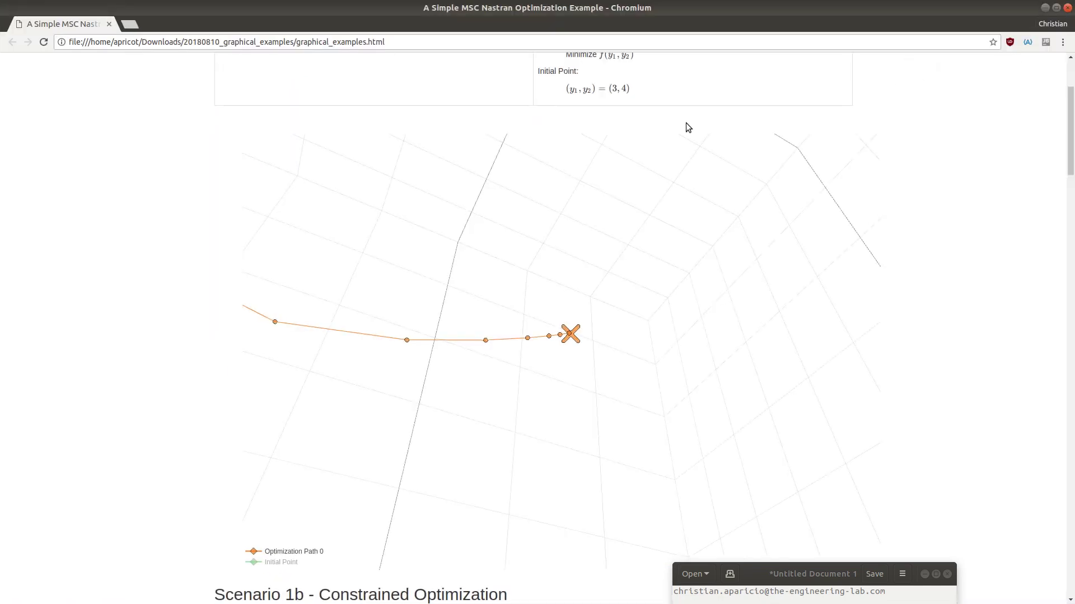
- Orbit the 3D path plot, show all traces including the surface, then scroll to Scenario 1b
{"action": "left_click_drag", "start_coordinate": [457, 385], "coordinate": [624, 539]}
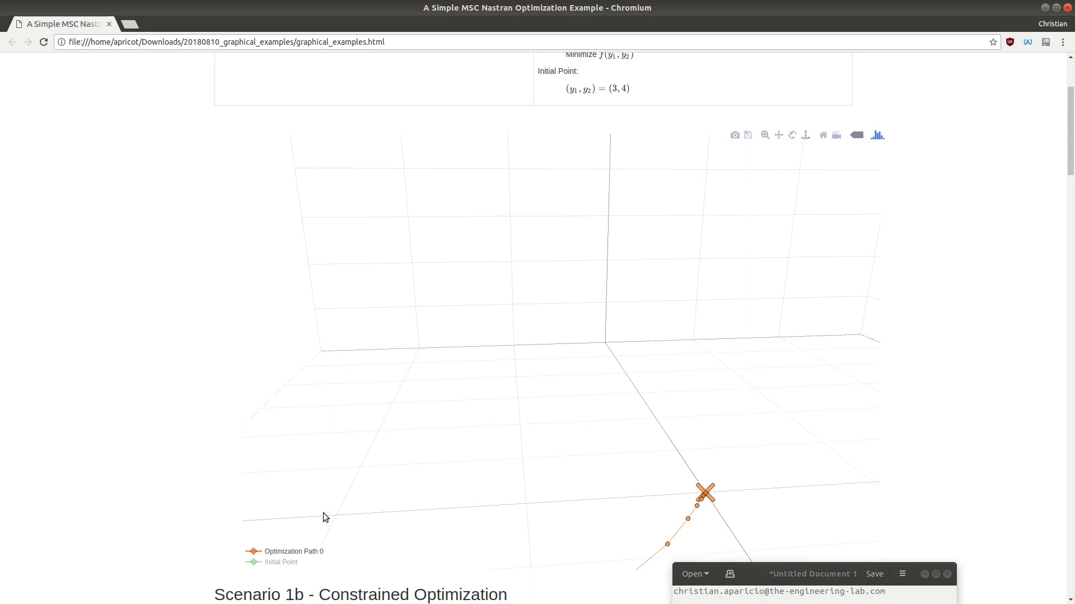
{"action": "double_click", "coordinate": [317, 553]}
{"action": "left_click", "coordinate": [139, 519]}
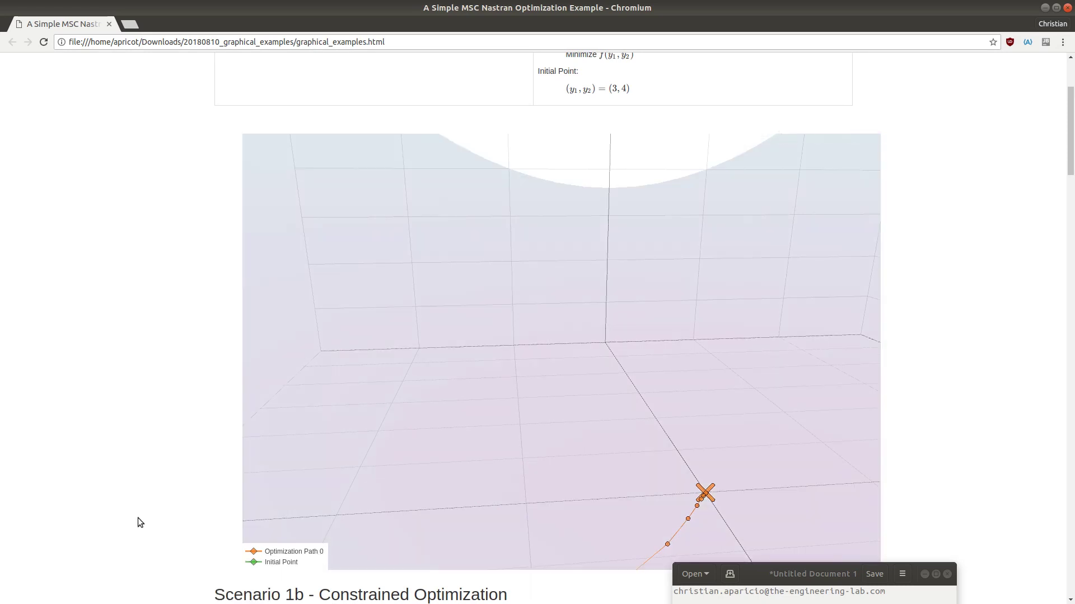
{"action": "scroll", "coordinate": [136, 514], "scroll_direction": "down", "scroll_amount": 6}
{"action": "scroll", "coordinate": [134, 515], "scroll_direction": "down", "scroll_amount": 3}
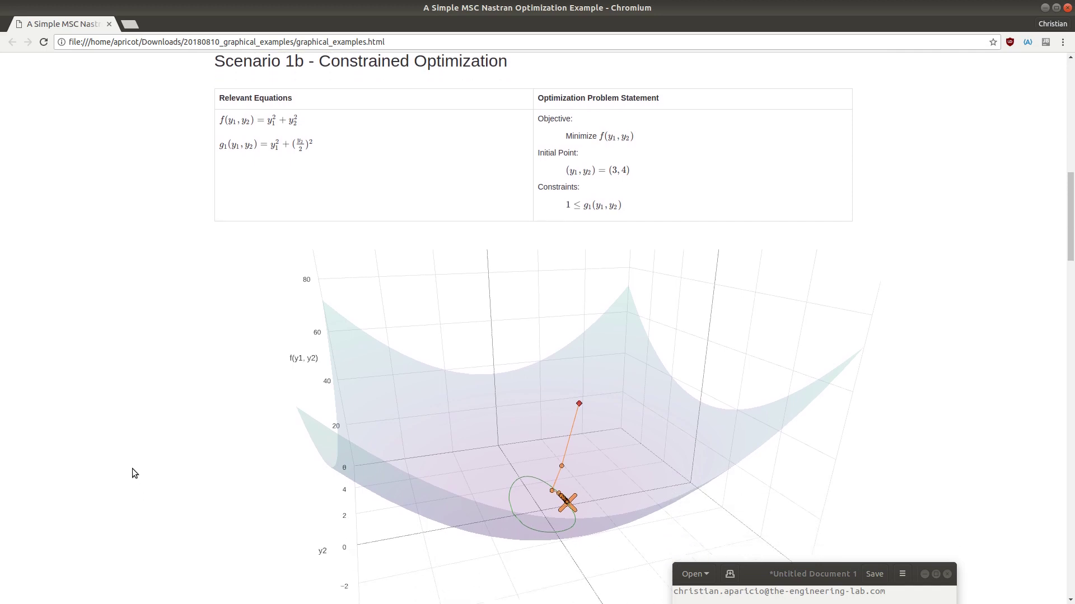
{"action": "scroll", "coordinate": [153, 394], "scroll_direction": "up", "scroll_amount": 2}
{"action": "scroll", "coordinate": [153, 394], "scroll_direction": "down", "scroll_amount": 2}
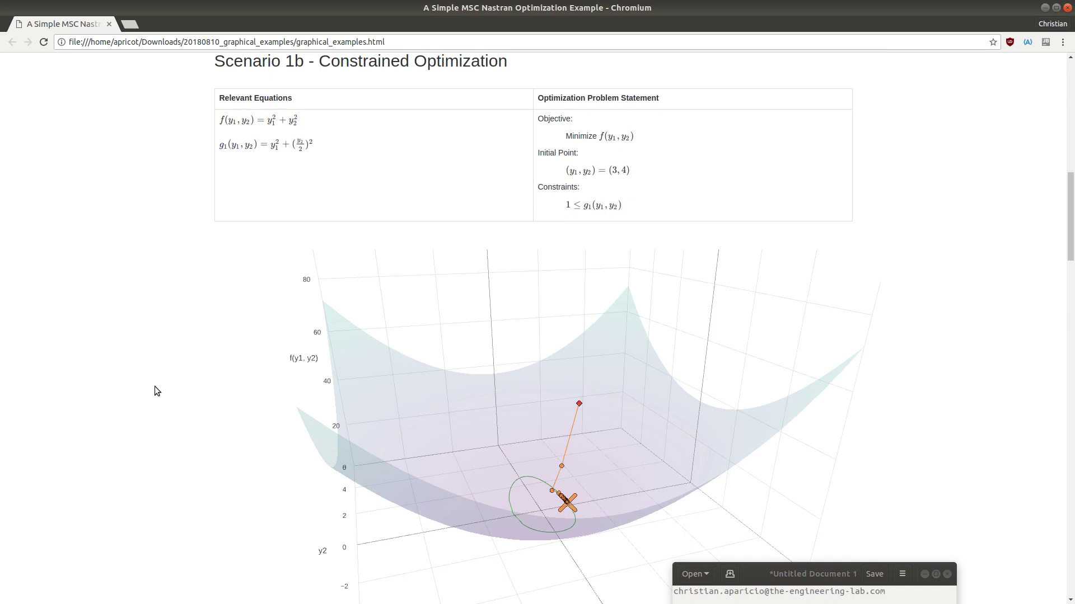